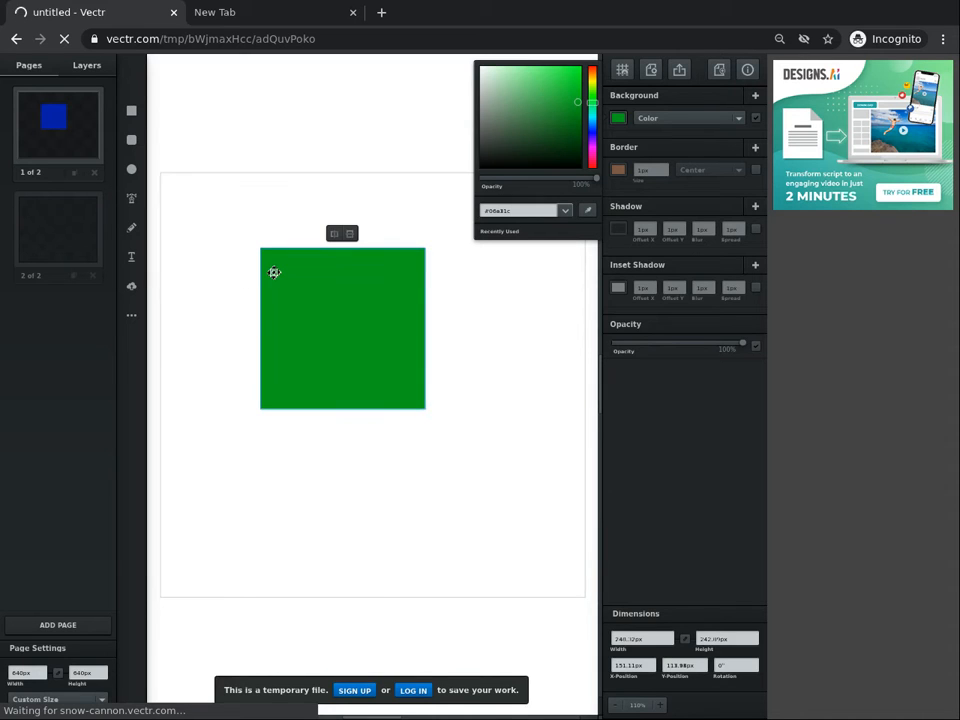
Step: Delete the green square from the first page and open the collection of additional shapes
click(274, 272)
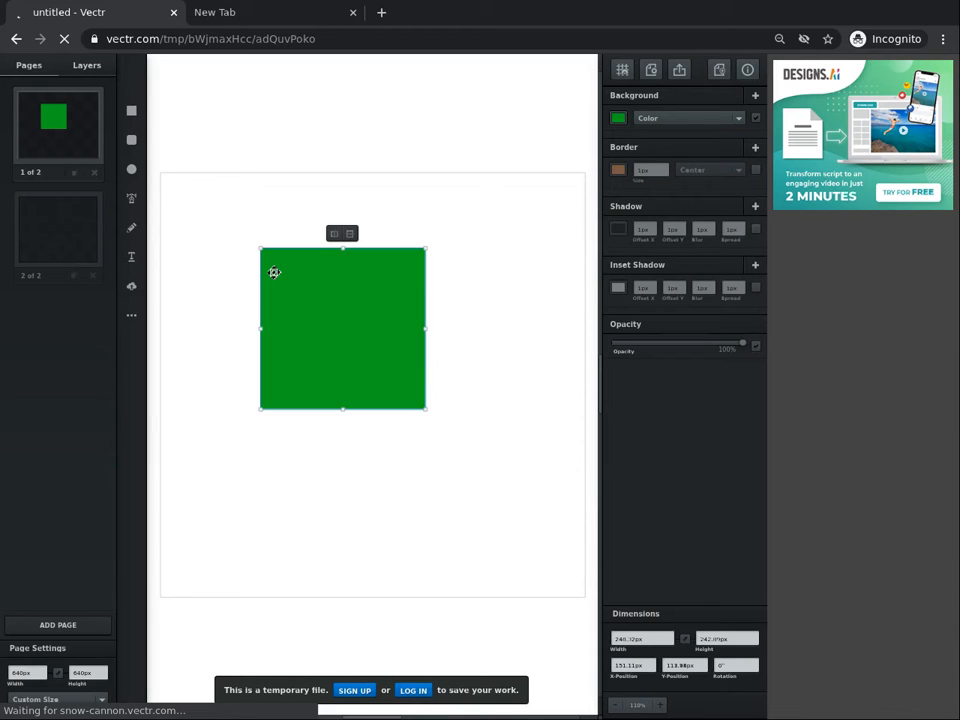
key(Delete)
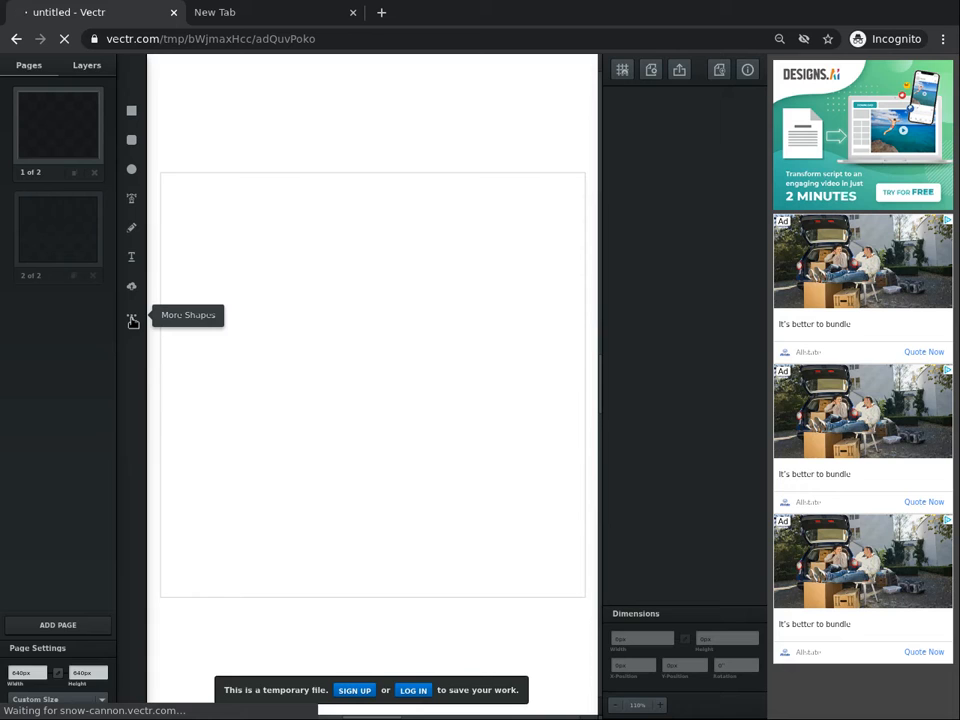
click(133, 320)
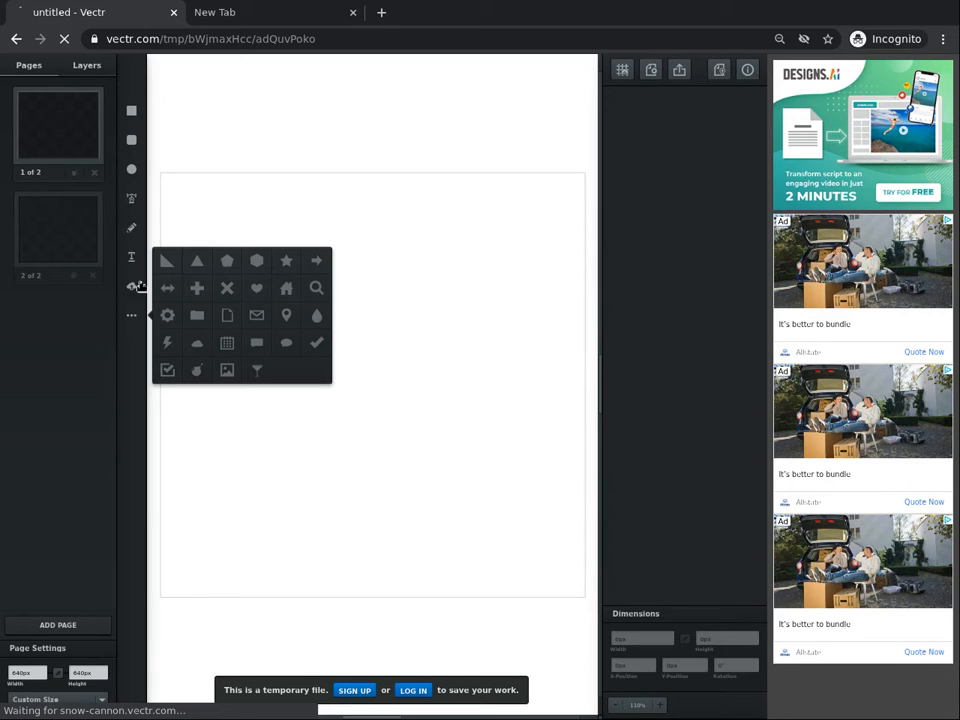
Step: Draw a green rectangle about 194 px wide and 187 px high and place it near the page's upper-left corner
click(133, 111)
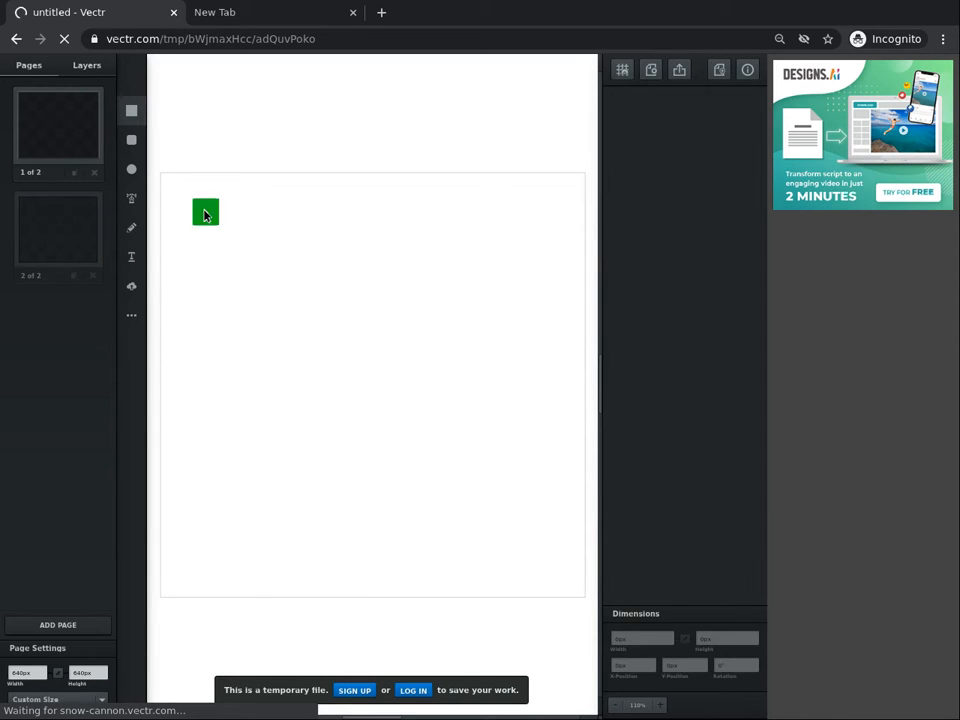
click(204, 215)
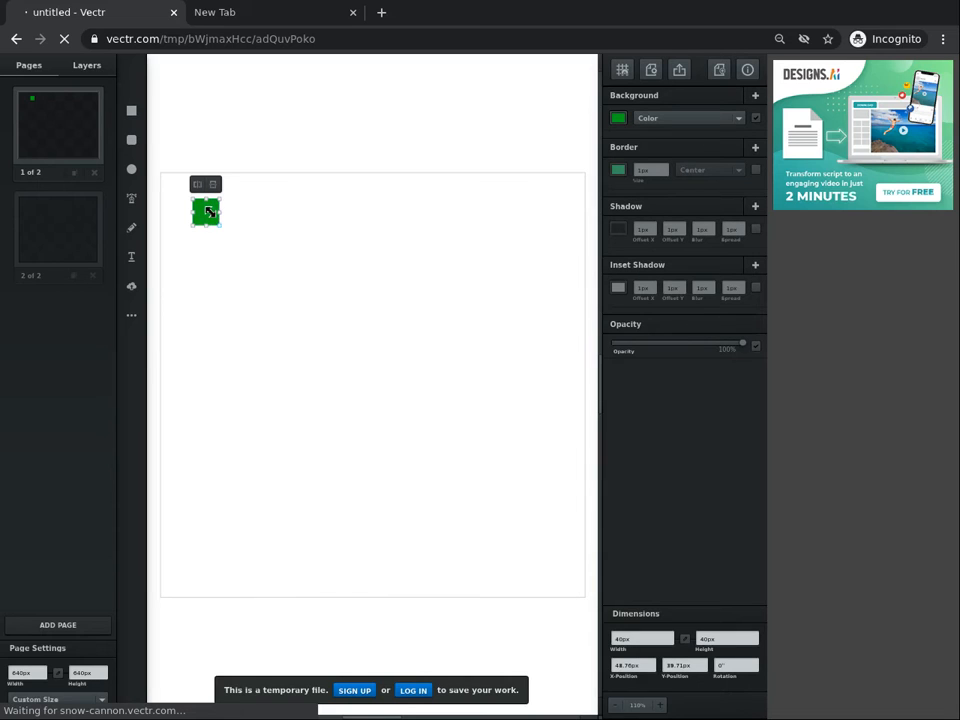
drag(220, 224, 313, 316)
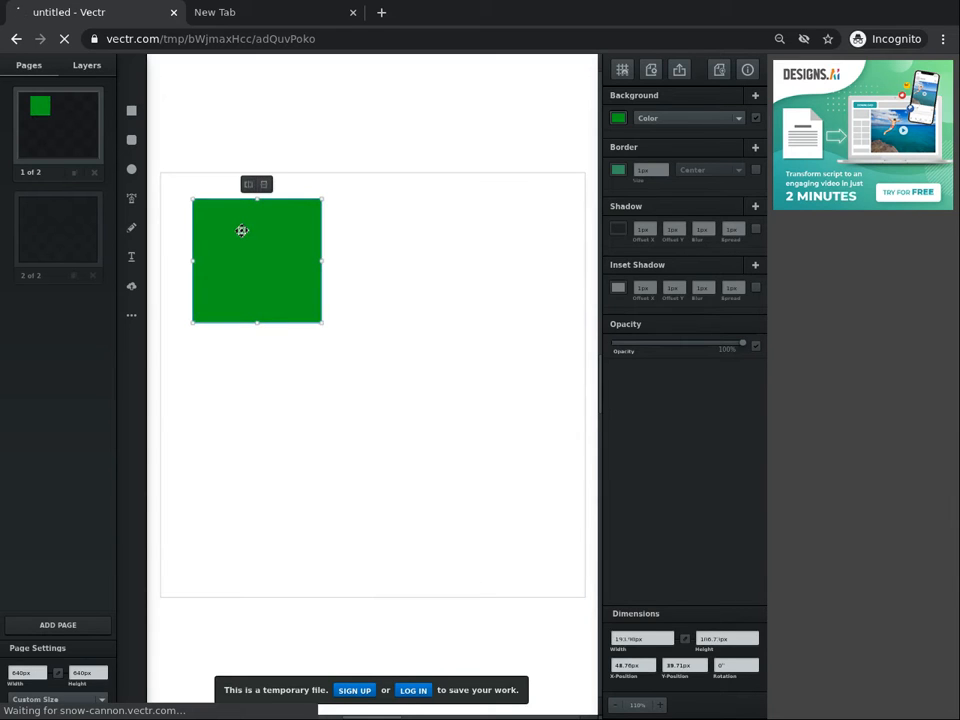
drag(242, 231, 222, 215)
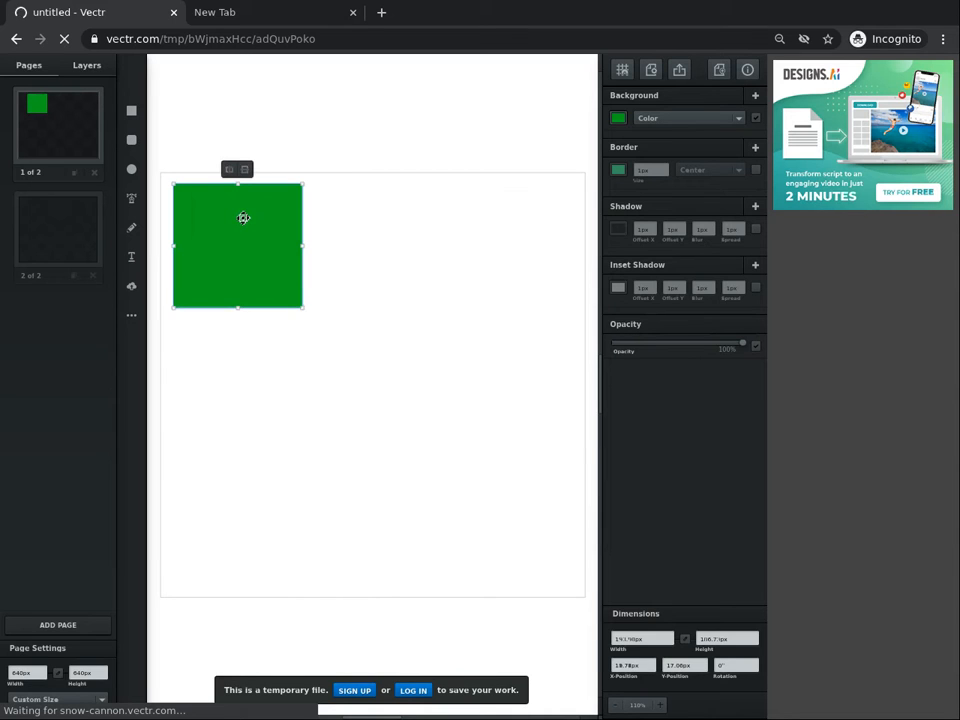
click(324, 119)
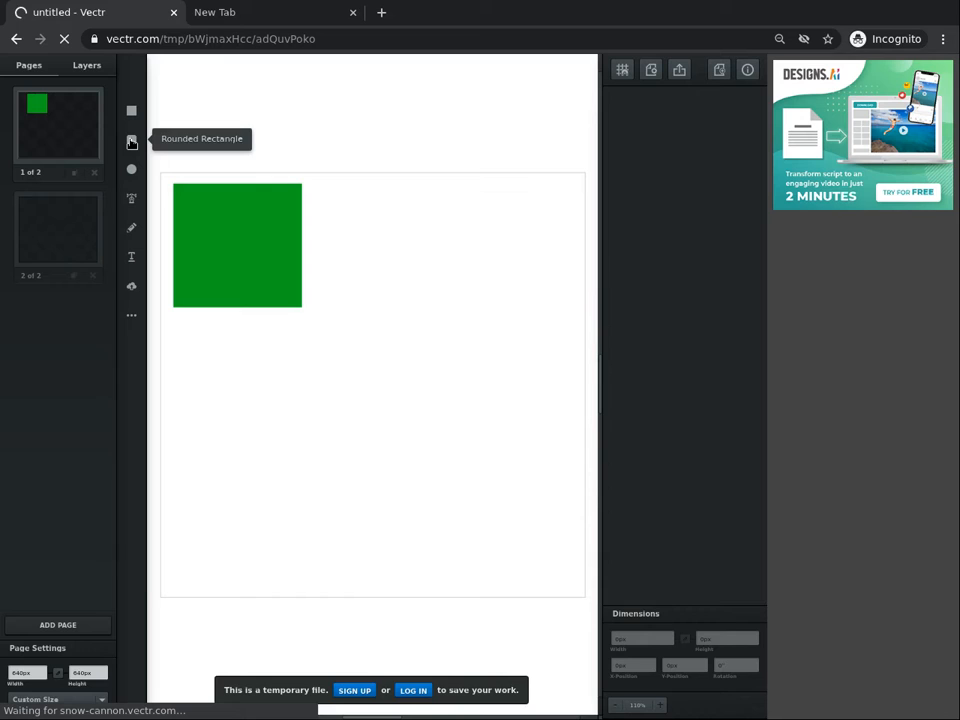
Step: Draw a rounded rectangle about 219 px wide and 184 px high and place it just right of the square
click(131, 141)
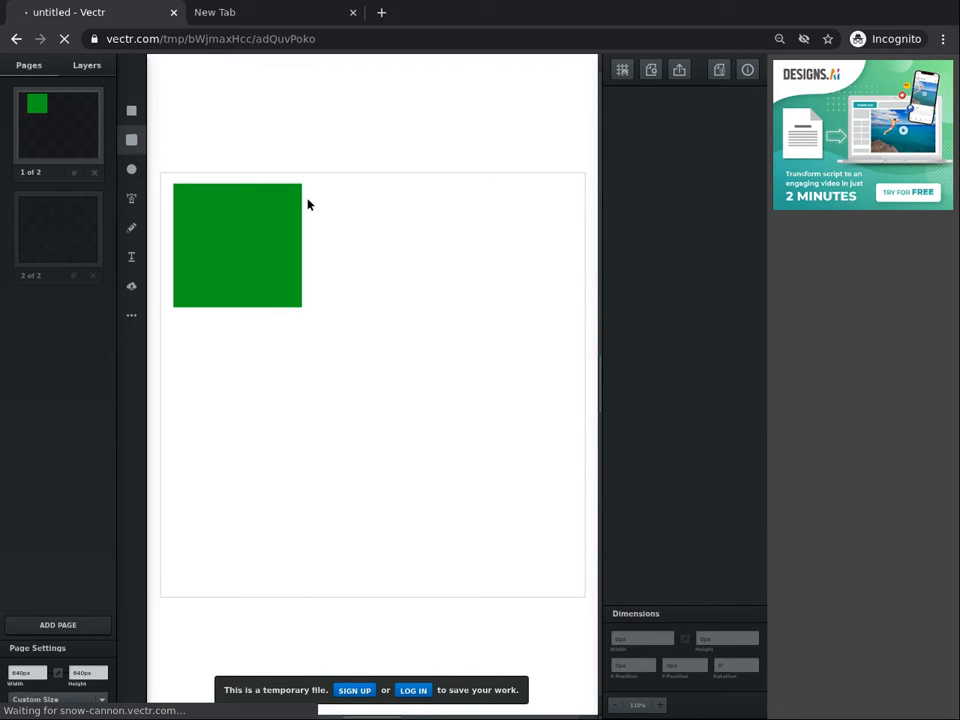
click(365, 222)
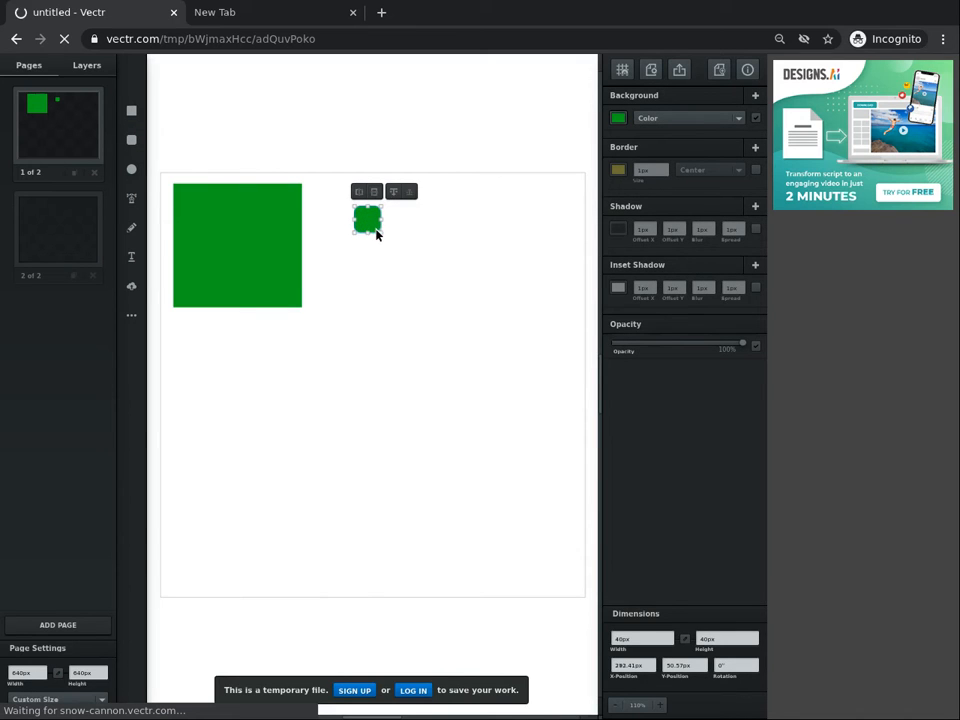
drag(369, 224, 493, 319)
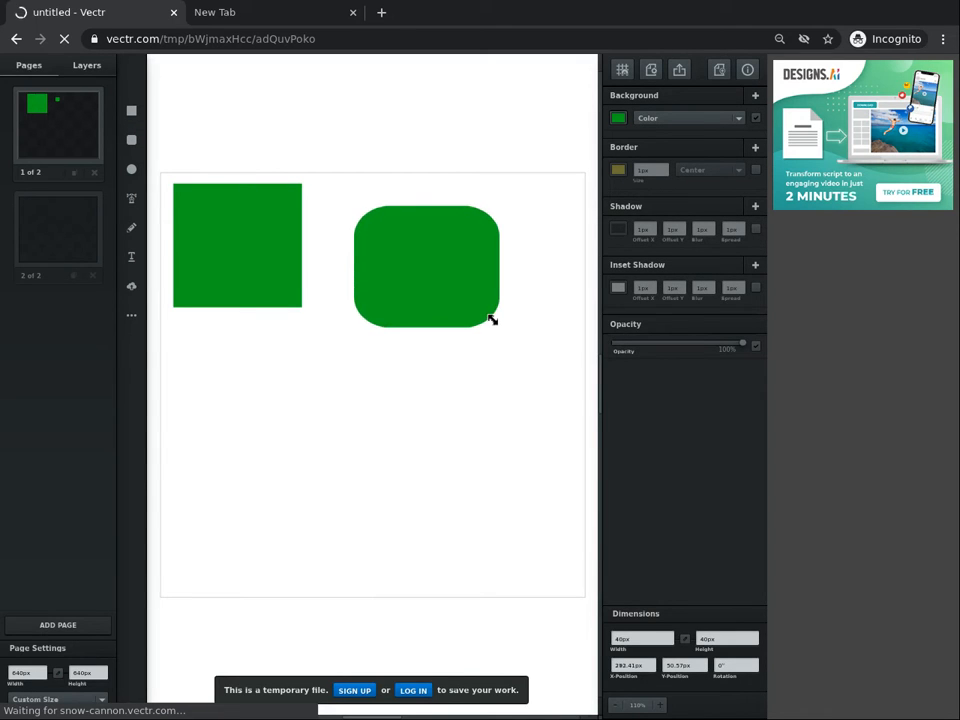
click(407, 264)
drag(378, 246, 378, 241)
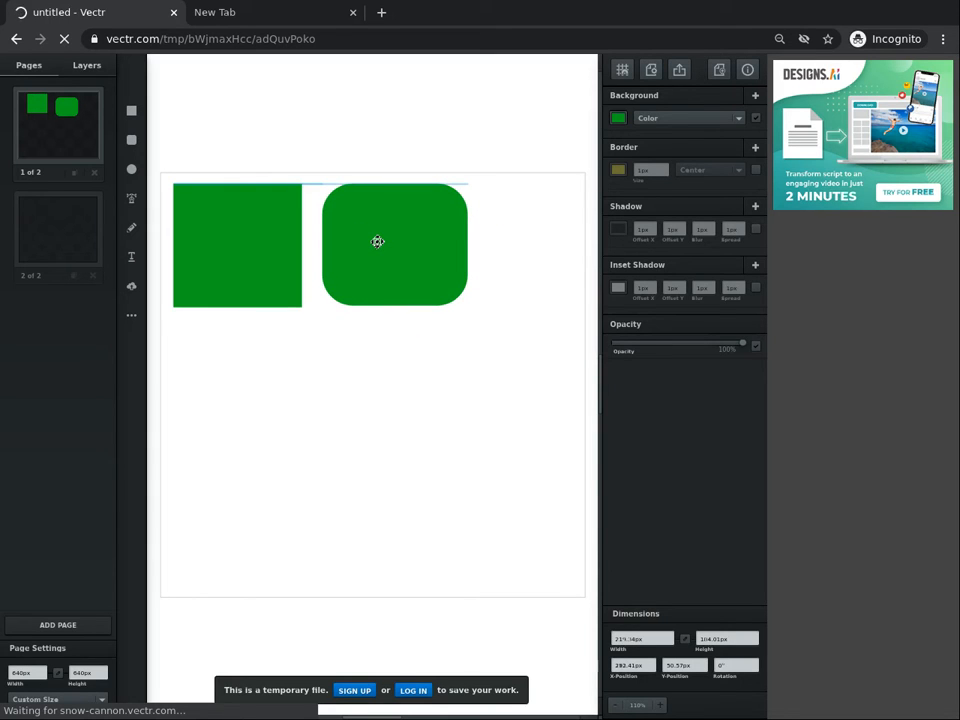
drag(377, 241, 377, 246)
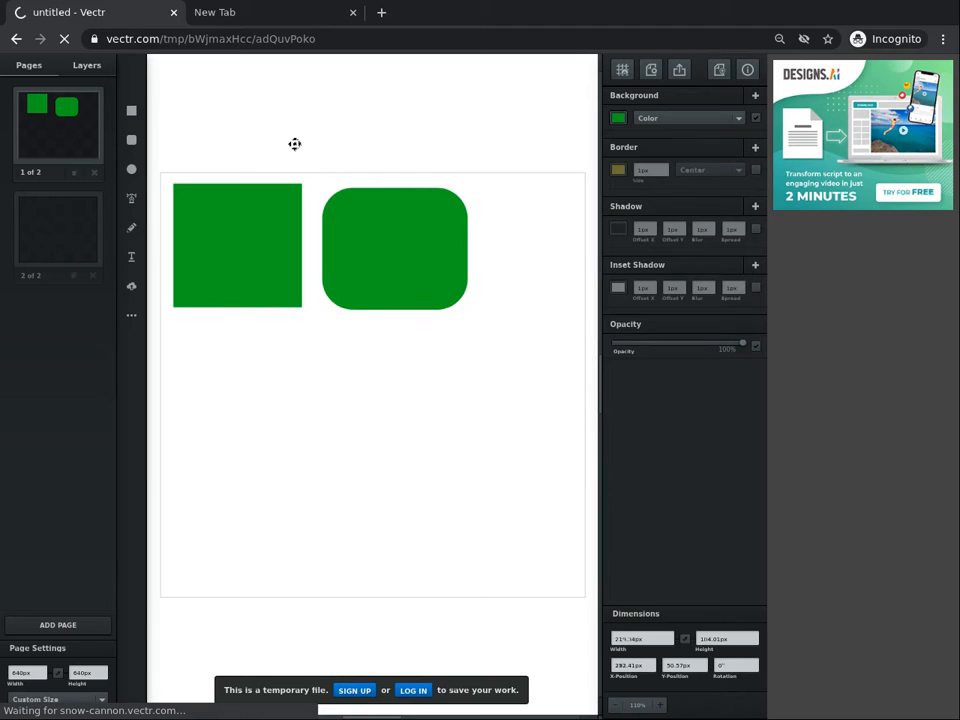
Step: Draw an ellipse about 155 px wide and 187 px high right of the rounded rectangle and align it with the square
click(131, 170)
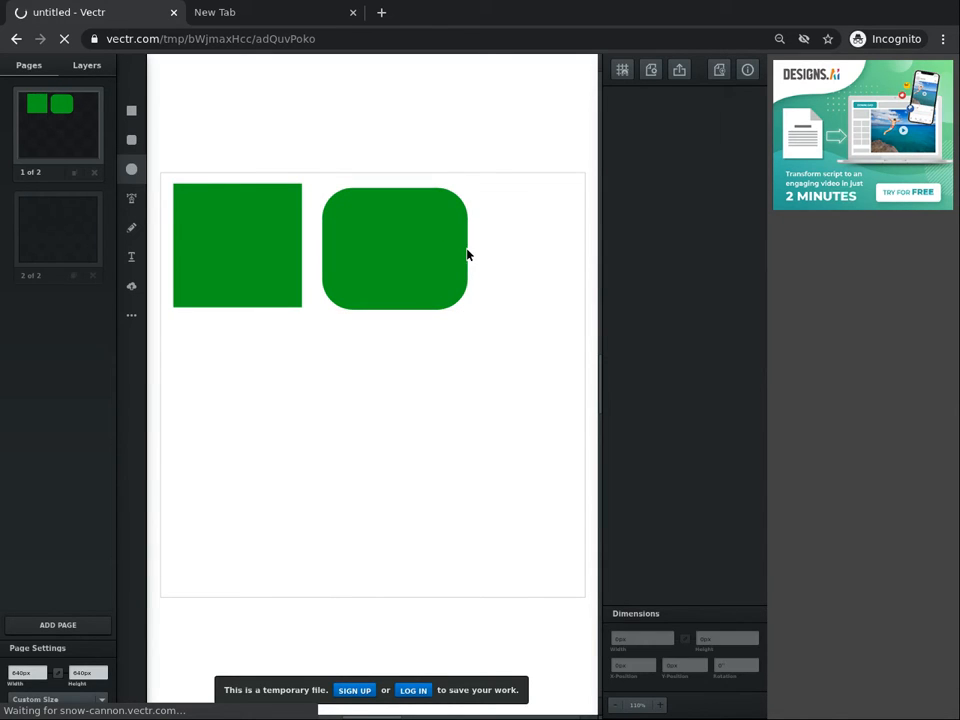
click(520, 246)
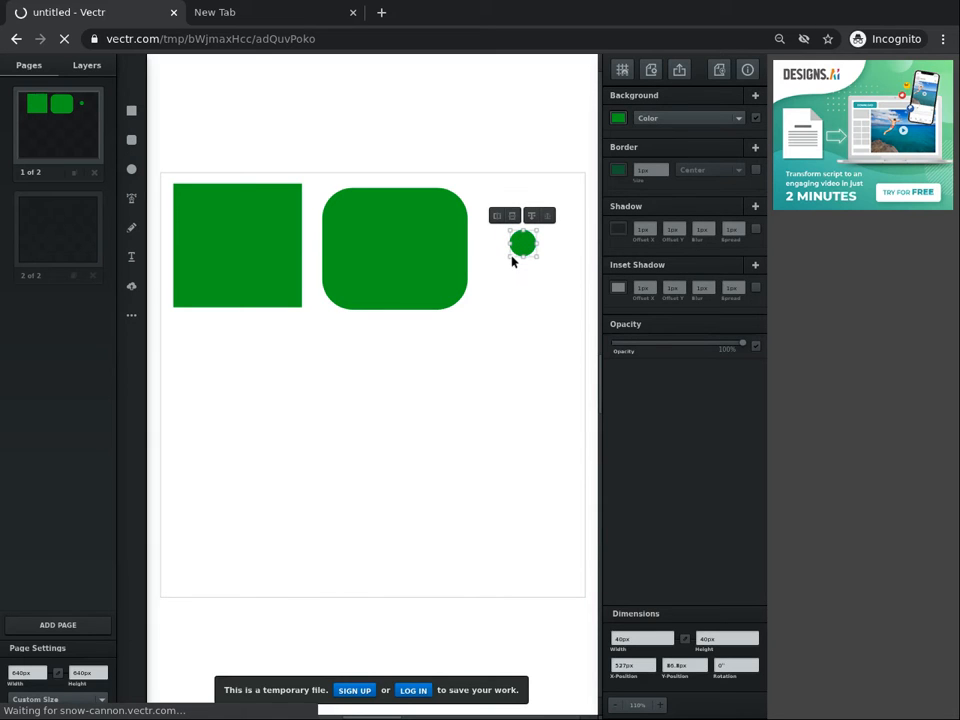
drag(501, 247, 422, 345)
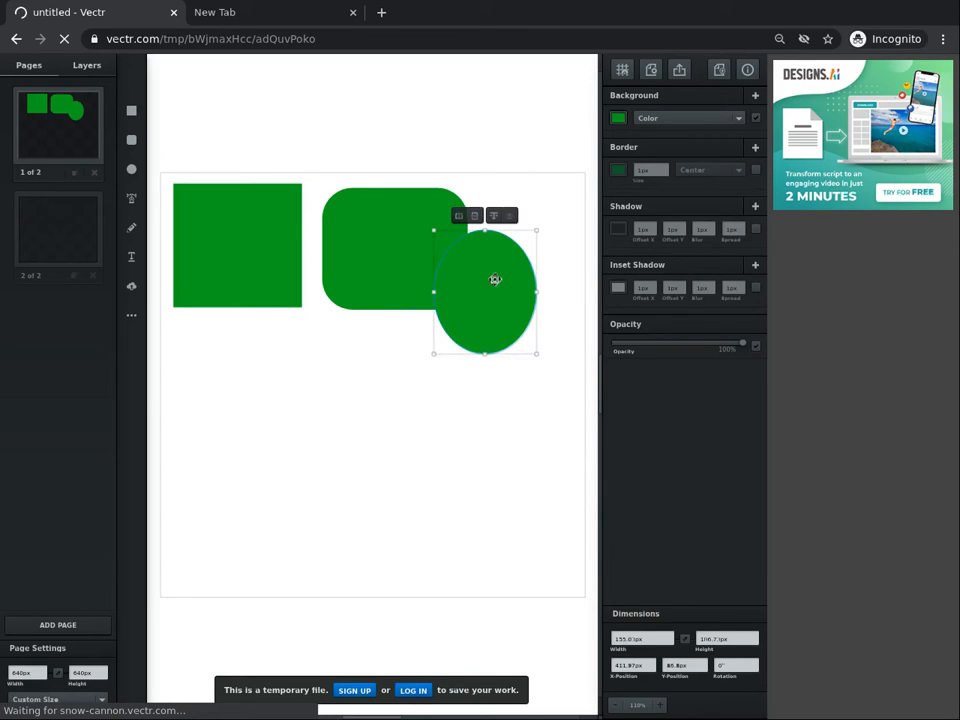
drag(501, 268, 529, 237)
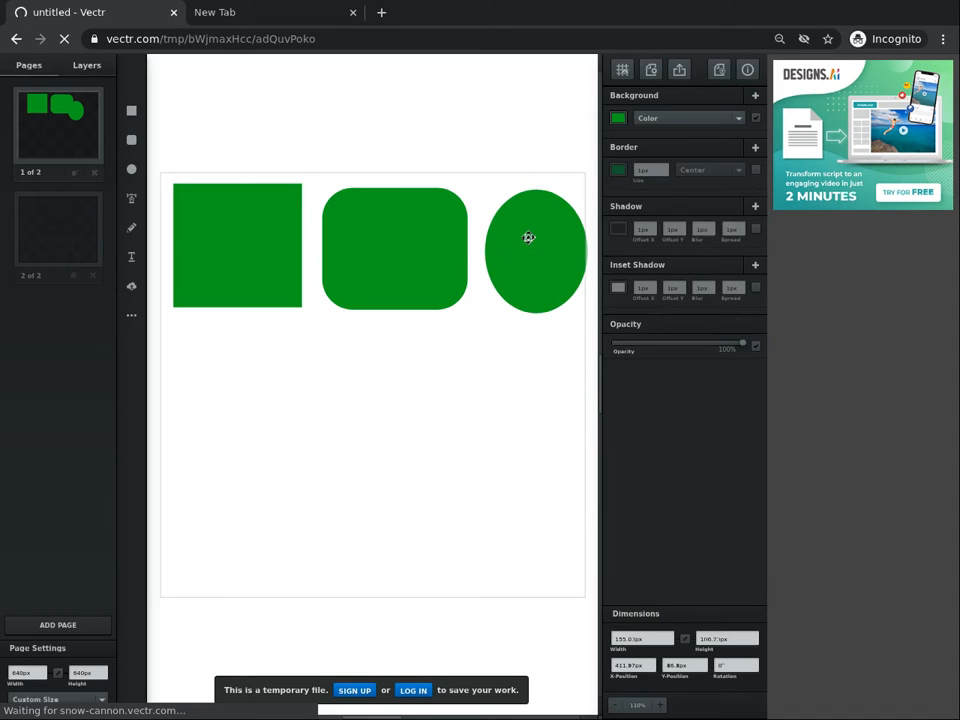
click(446, 428)
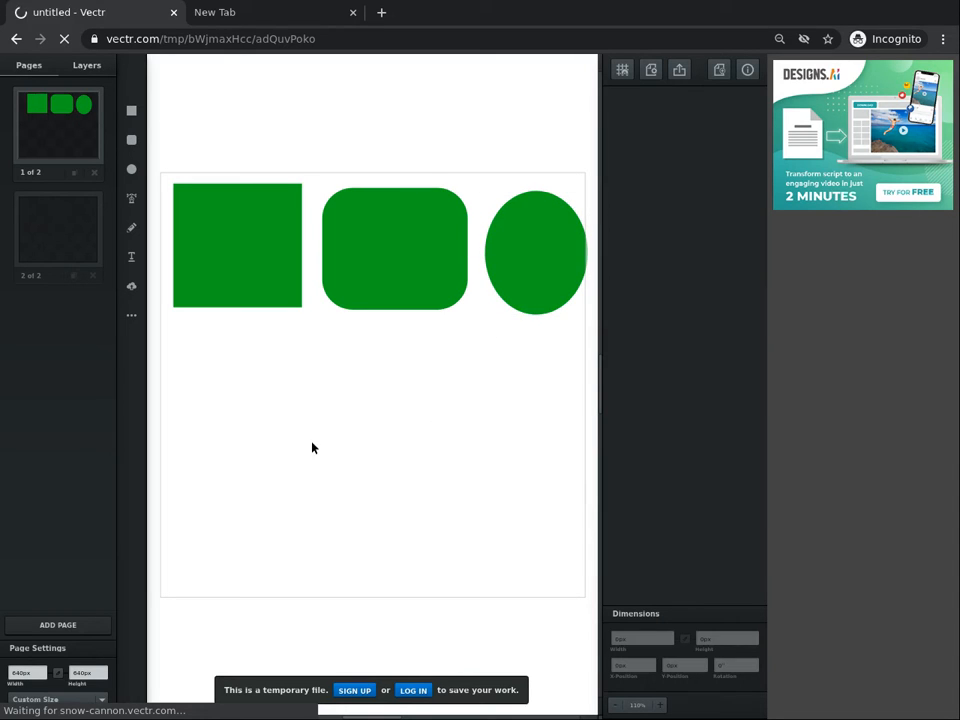
click(360, 257)
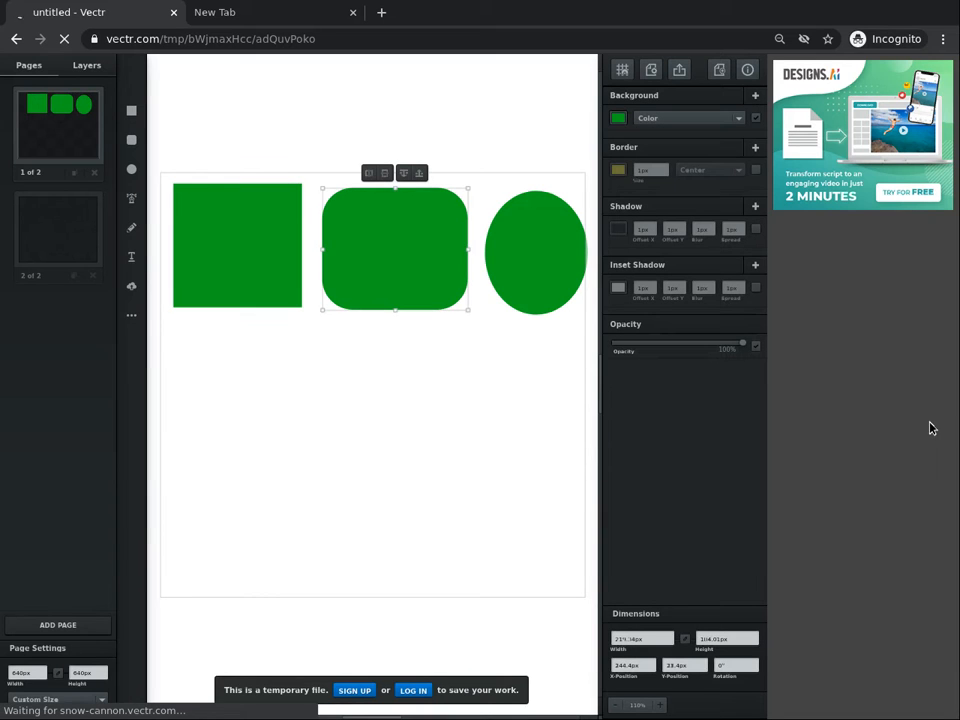
mouse_move(513, 247)
mouse_down()
mouse_move(493, 234)
mouse_move(507, 241)
mouse_up()
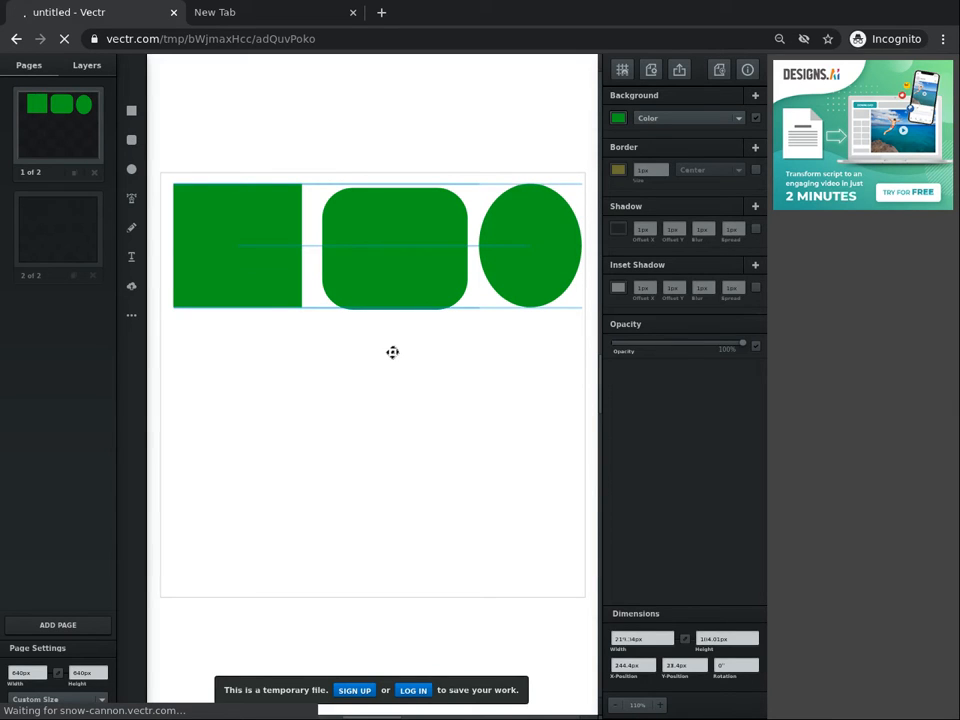
Step: Select the square, examine the list of layers, and return to the page overview
click(379, 233)
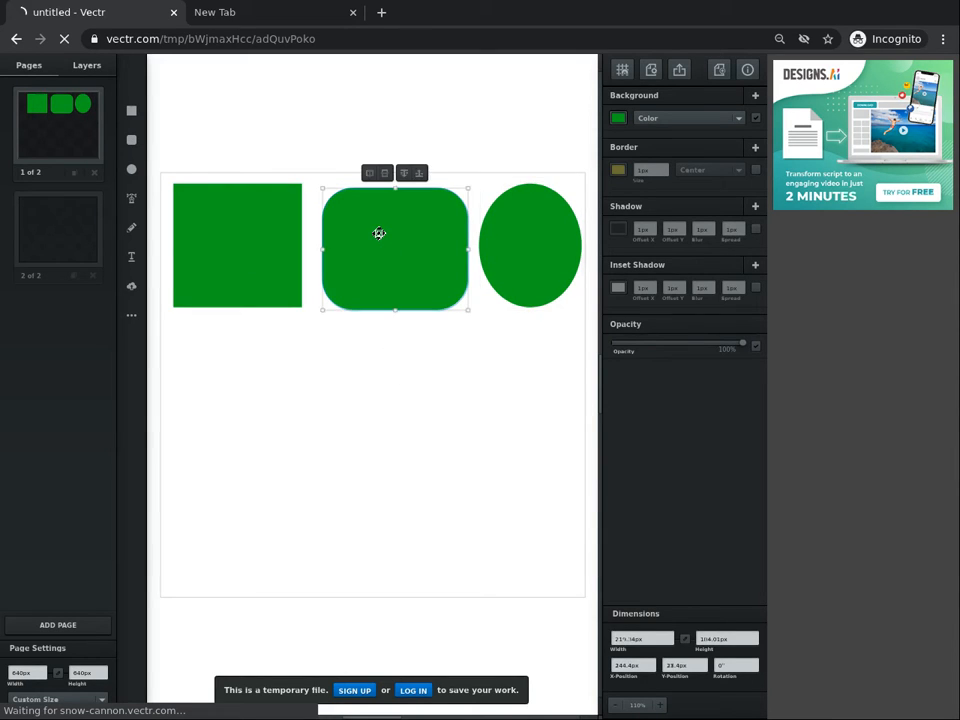
click(214, 221)
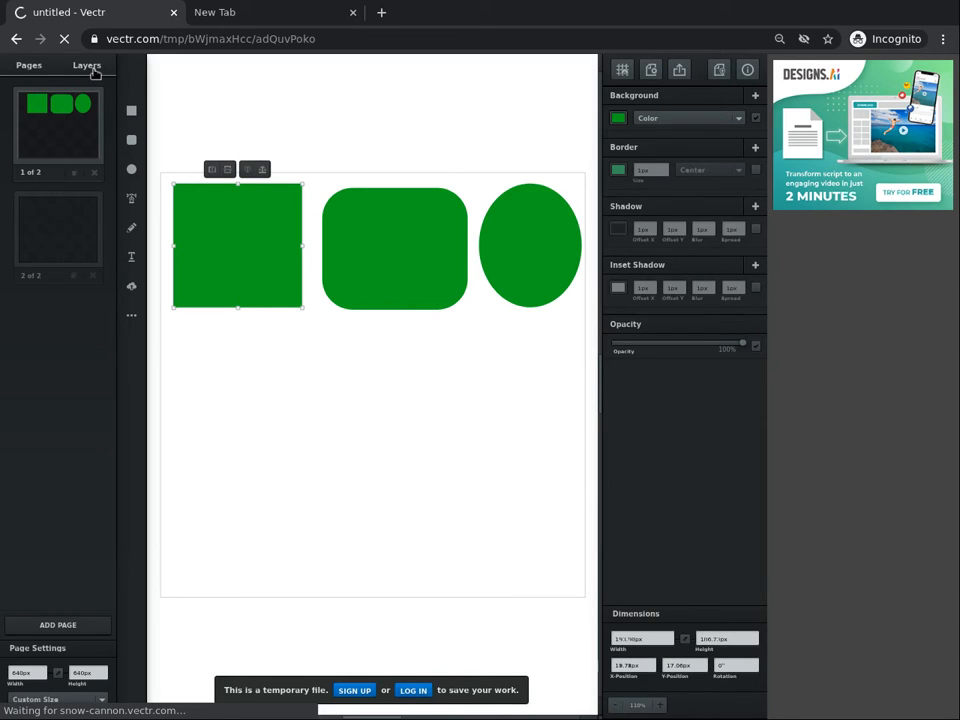
click(91, 70)
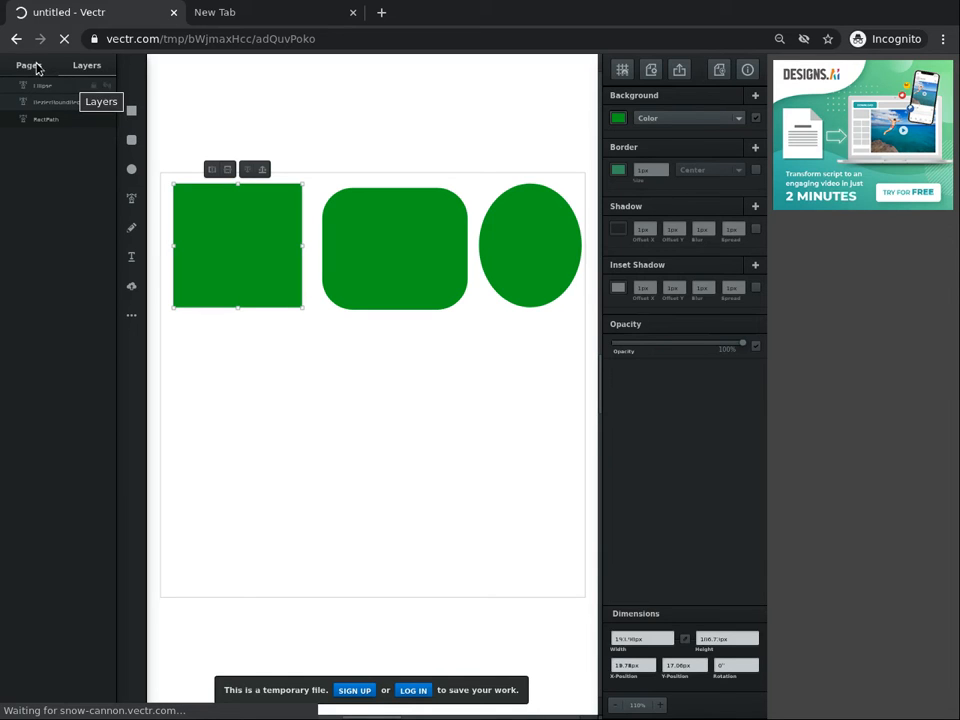
click(29, 65)
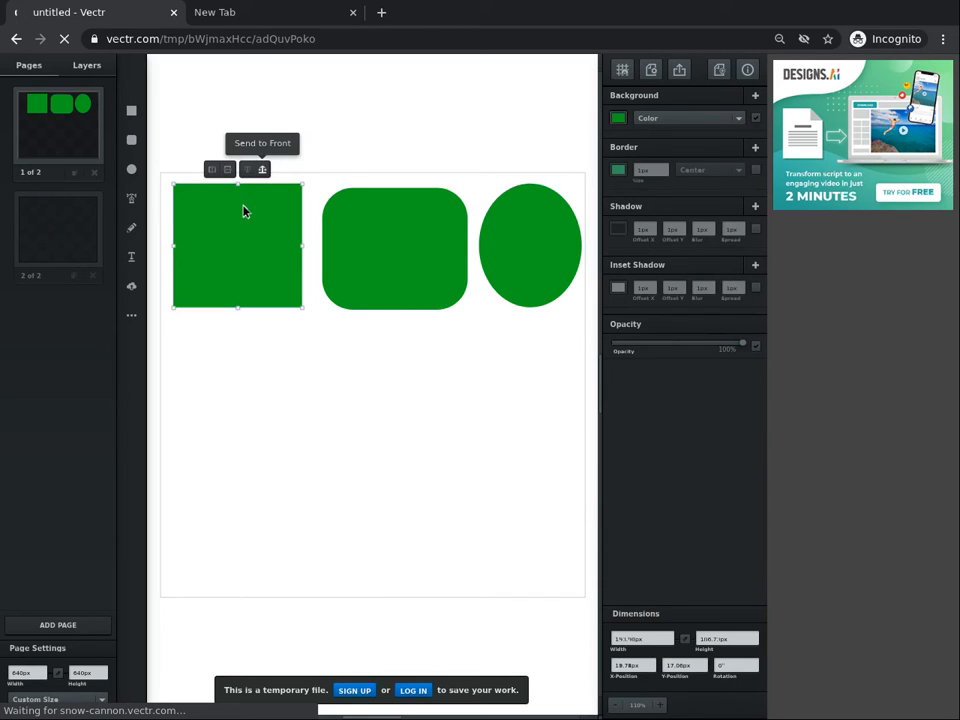
Step: Move the rounded rectangle so it overlaps the square and send it to the back
drag(321, 234, 272, 234)
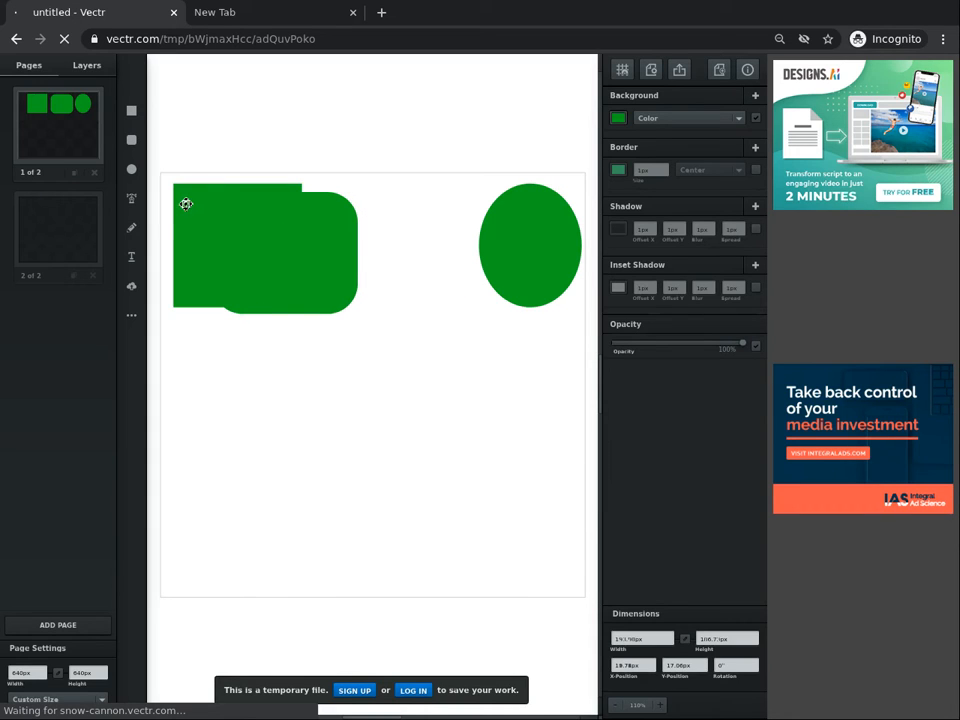
click(287, 219)
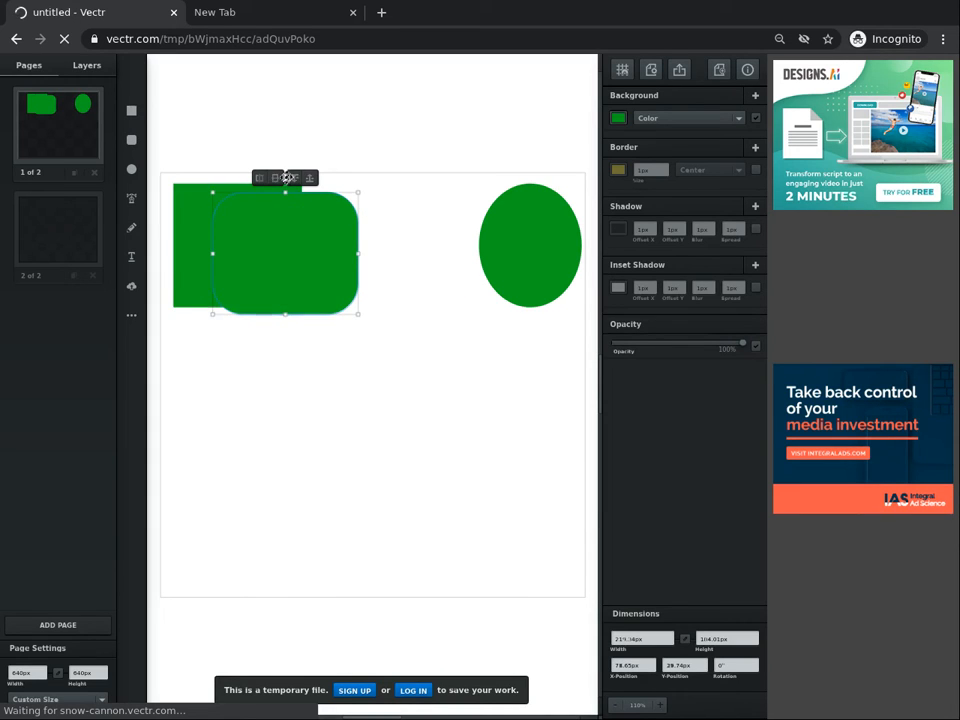
click(290, 178)
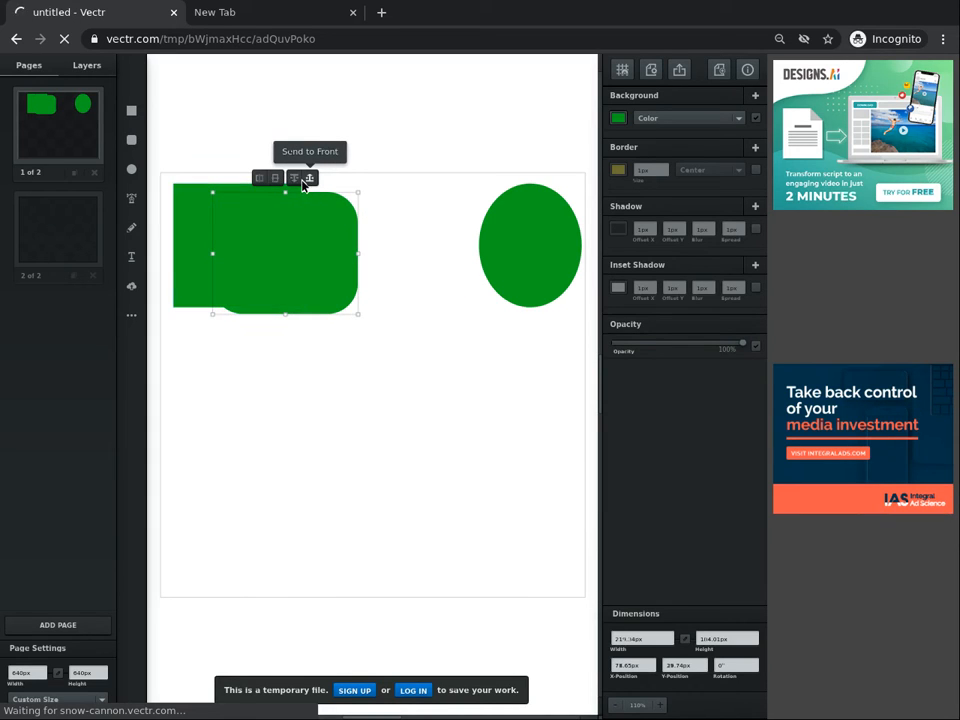
click(294, 180)
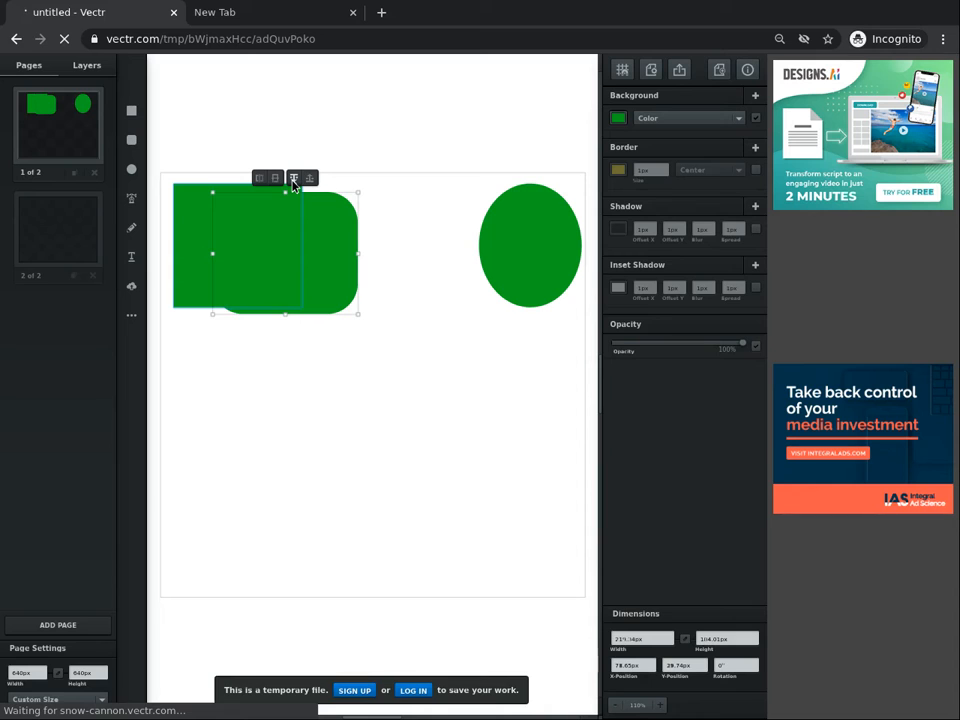
click(294, 178)
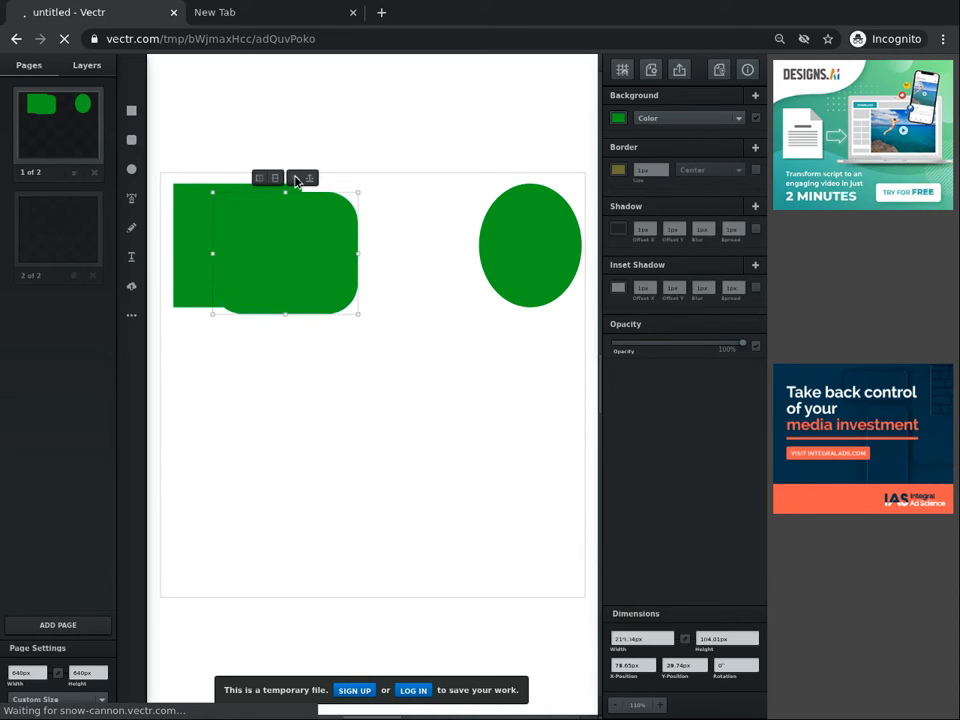
Step: Set the rounded rectangle's background color to dark green #012f07
click(617, 120)
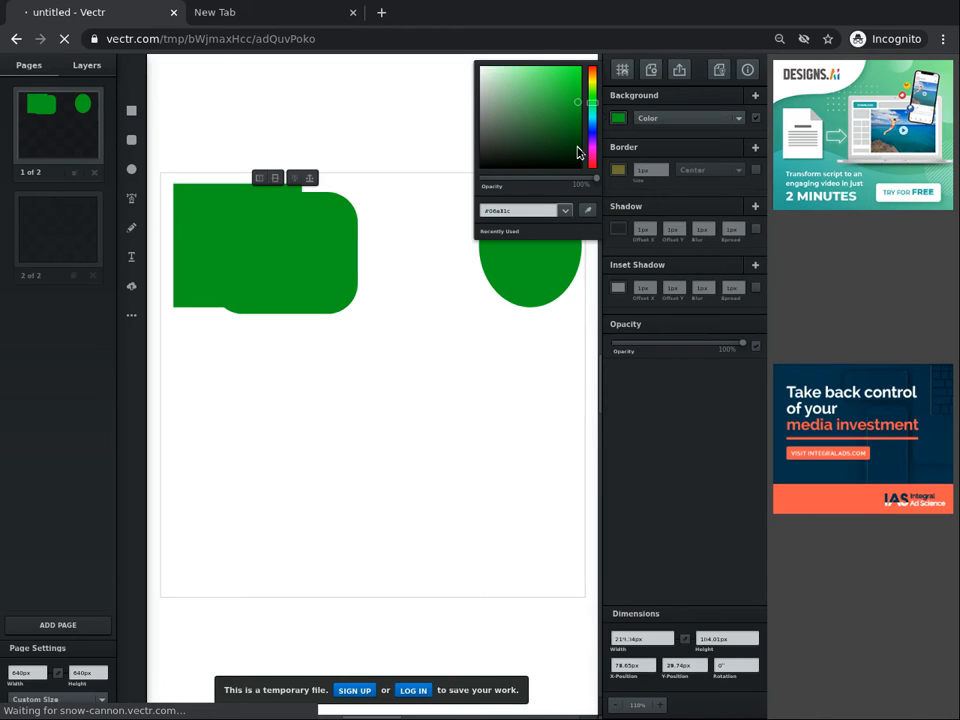
click(577, 152)
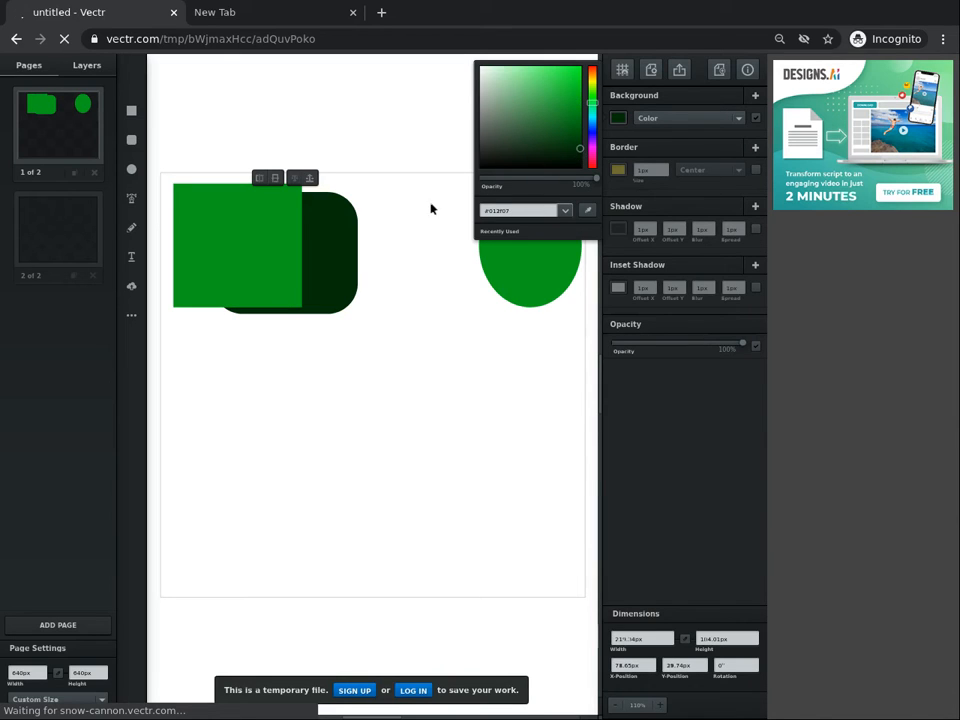
Step: Send the dark green rounded rectangle to the front, and send it to the back again
click(311, 178)
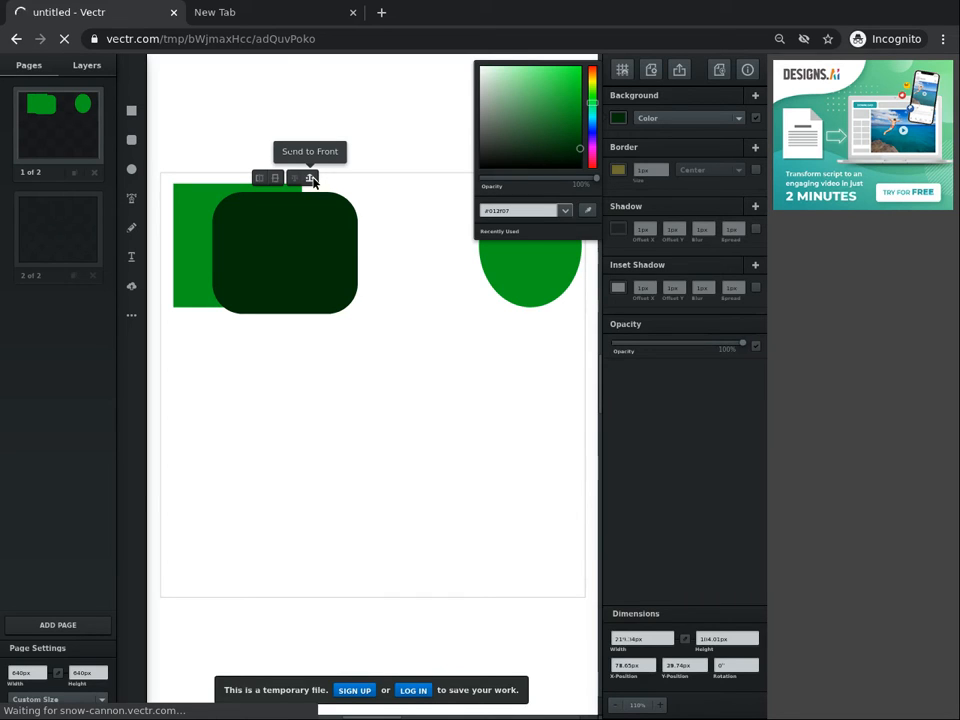
click(294, 178)
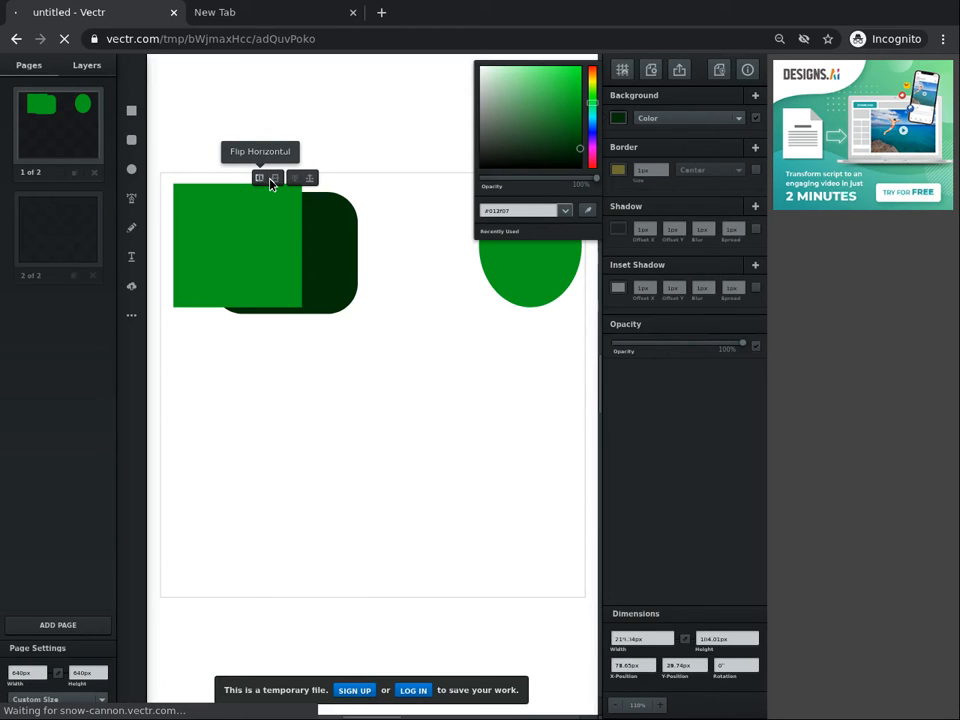
Step: Move the dark green rounded rectangle between the square and the ellipse and deselect it
click(325, 241)
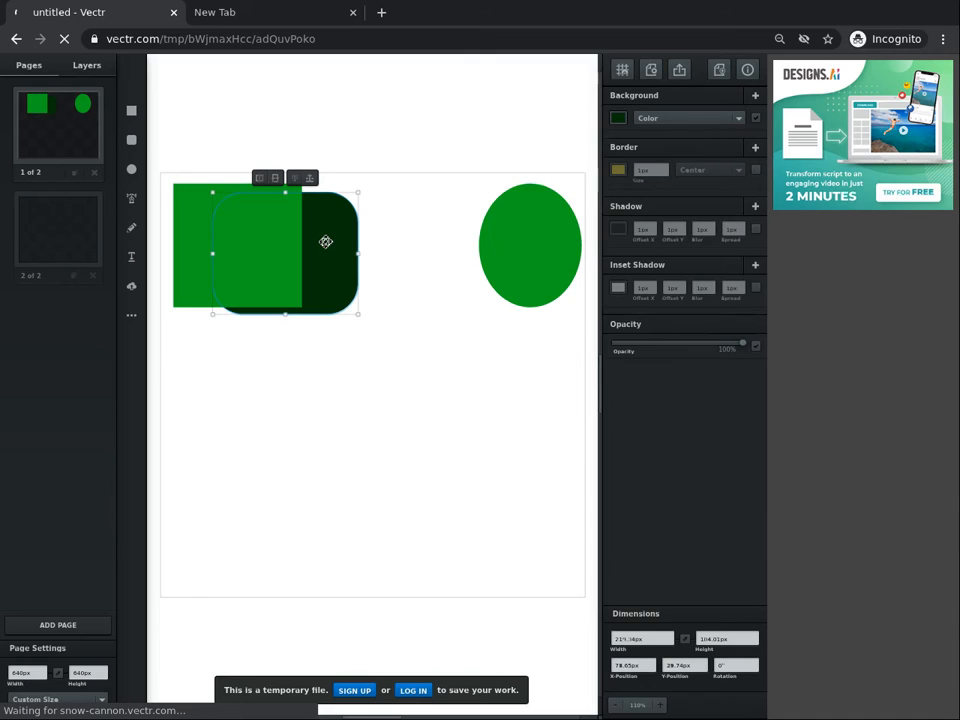
drag(325, 241, 429, 230)
click(308, 358)
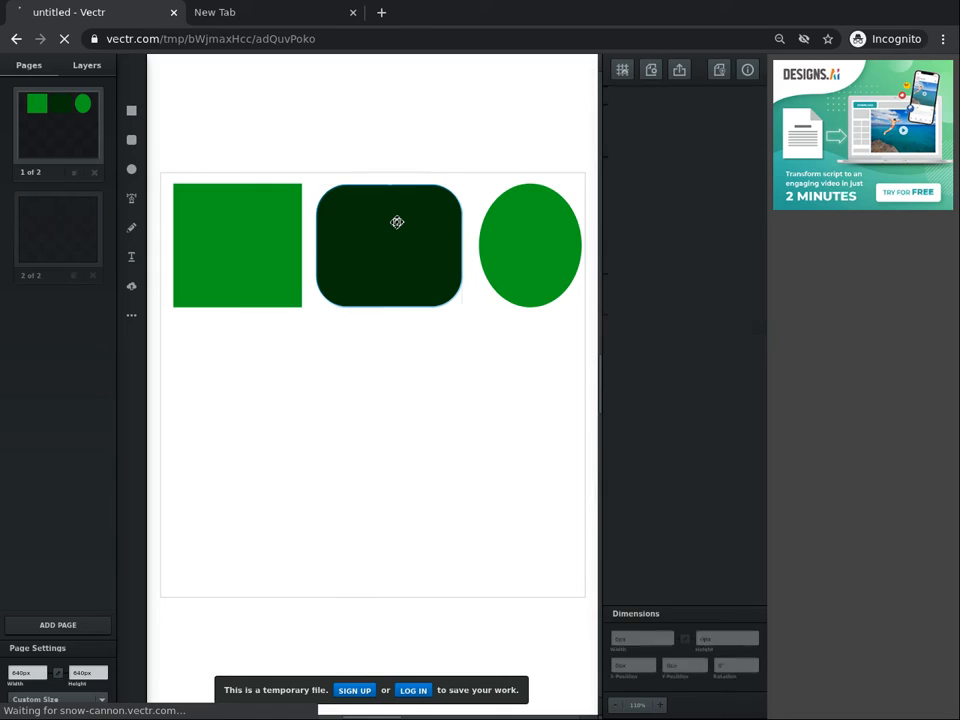
Step: Open the dark green rounded rectangle for node editing and try adjusting its upper-left corner radius
click(397, 222)
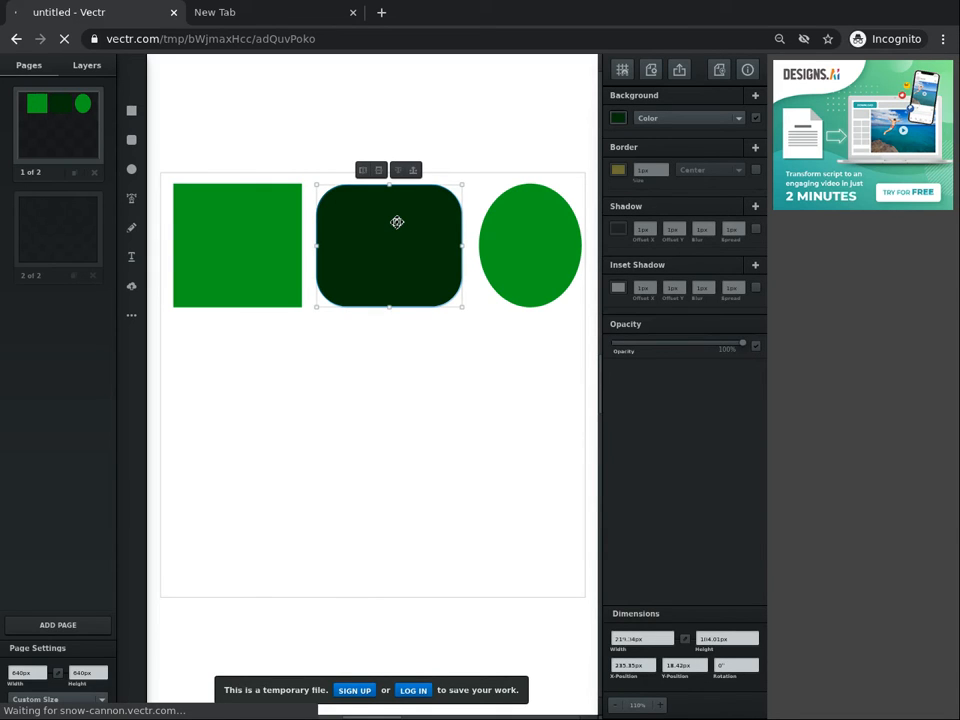
double_click(397, 222)
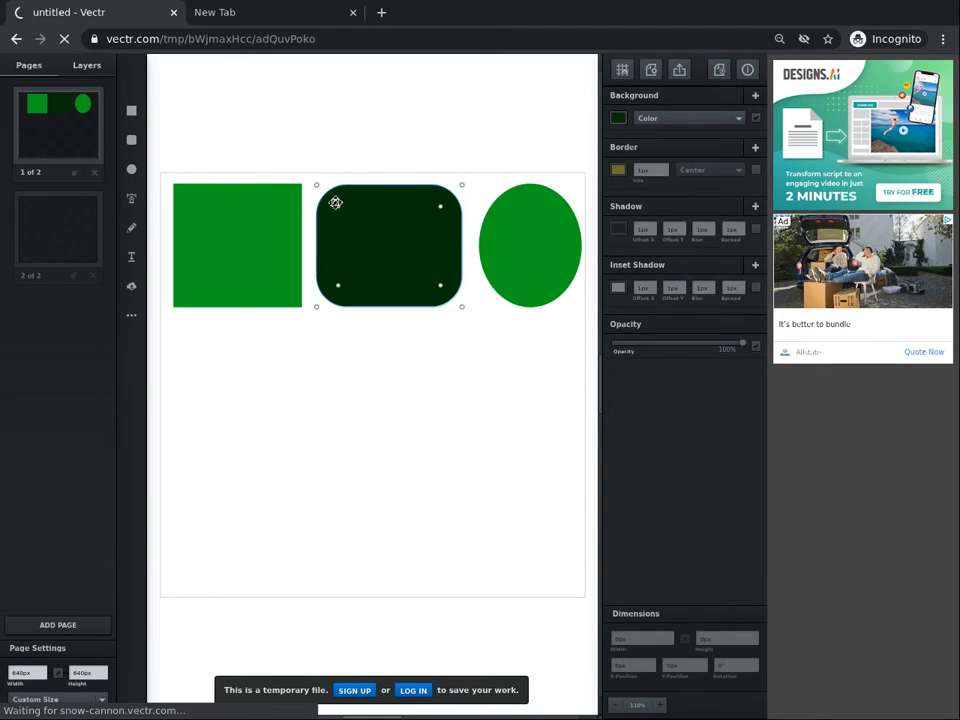
drag(336, 203, 321, 200)
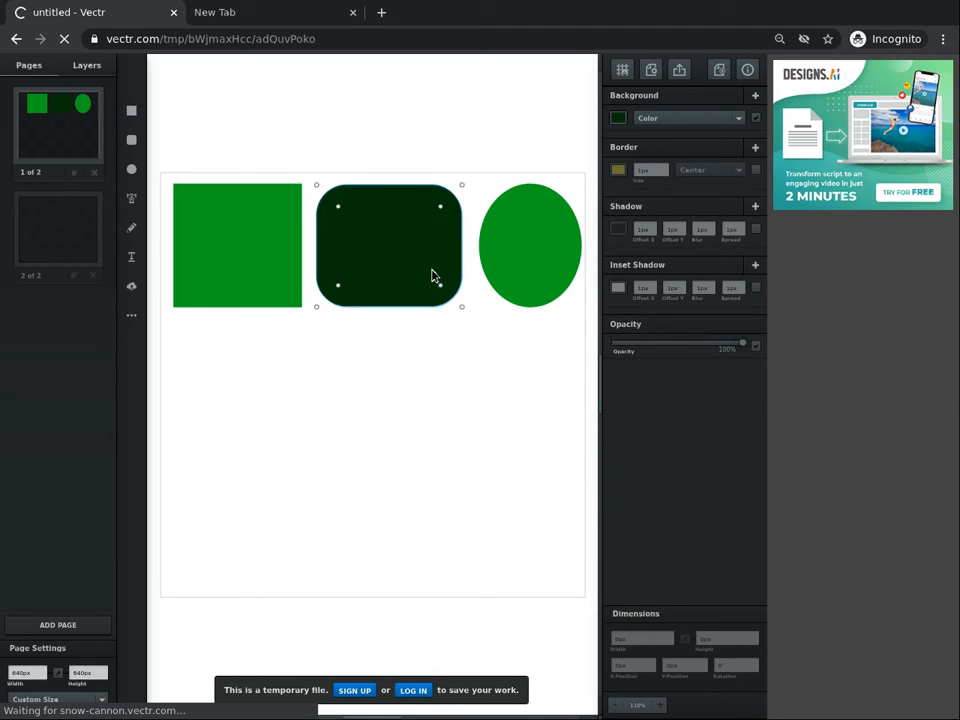
Step: Leave node editing and enlarge the dark green rounded rectangle to about 223 px wide and slightly taller
click(462, 308)
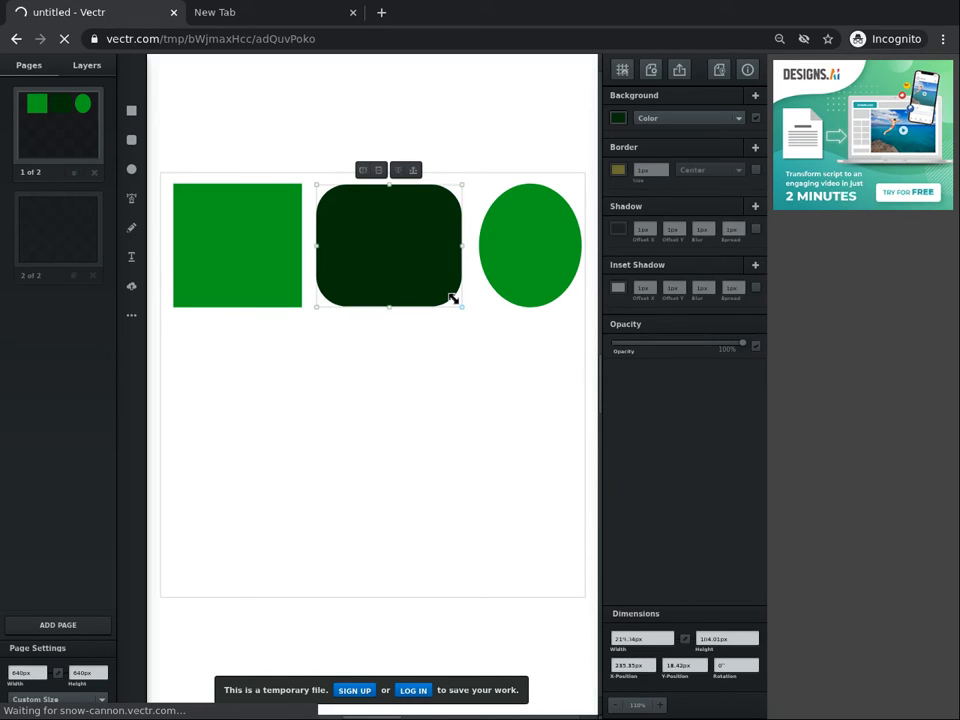
mouse_move(453, 299)
mouse_down()
mouse_move(480, 324)
mouse_move(439, 274)
mouse_move(455, 308)
mouse_up()
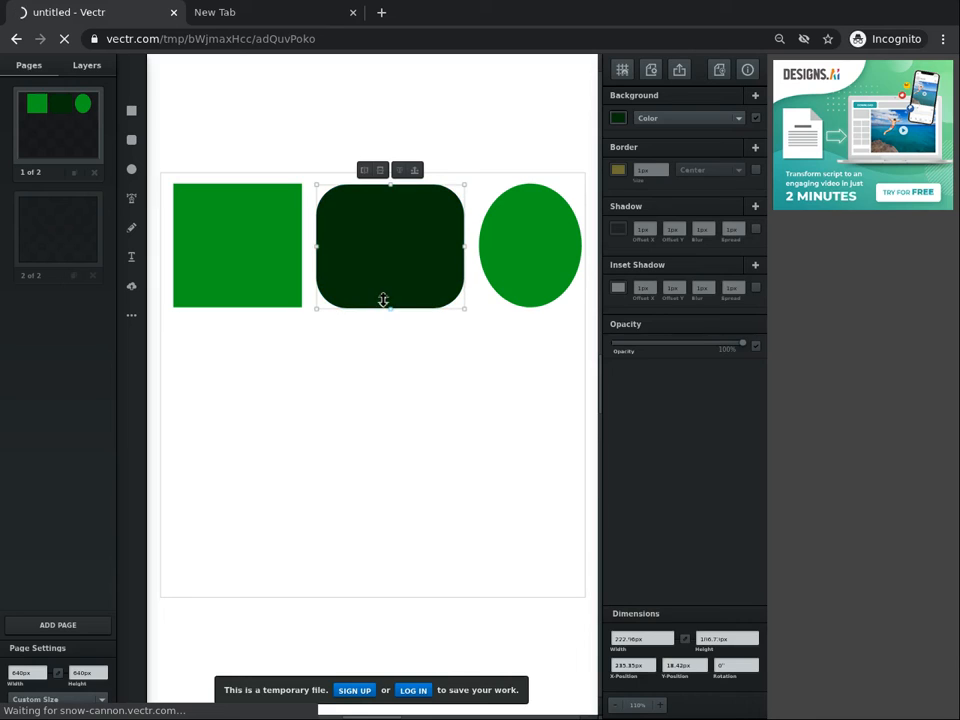
mouse_move(386, 315)
mouse_down()
mouse_move(386, 356)
mouse_move(382, 268)
mouse_move(381, 302)
mouse_up()
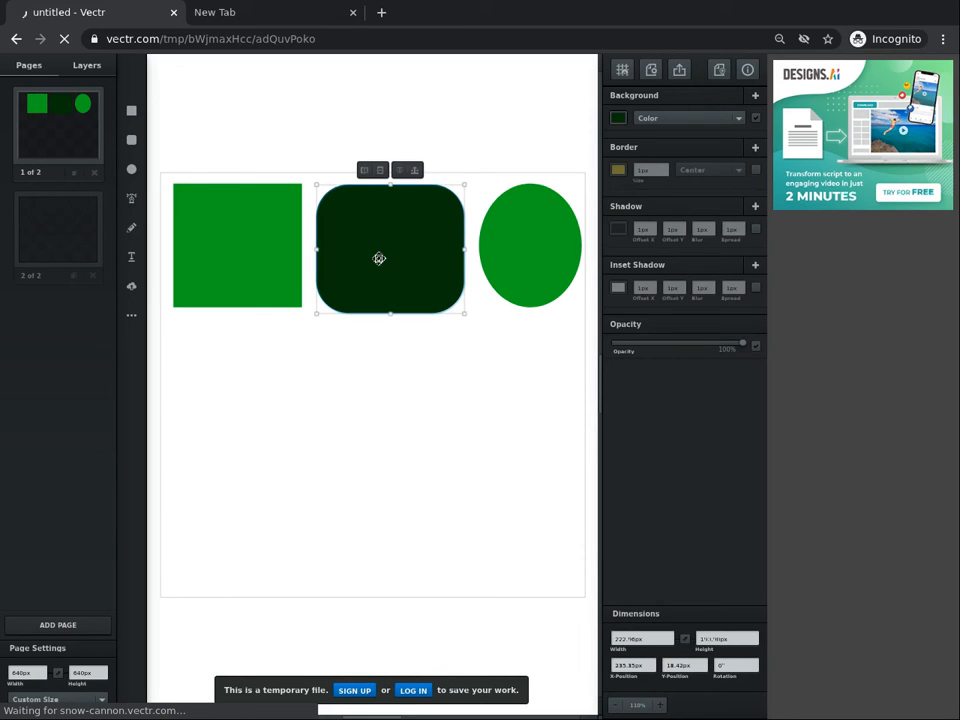
Step: Square off the upper-left and lower-right corners of the dark green shape by reducing their corner radii
double_click(379, 258)
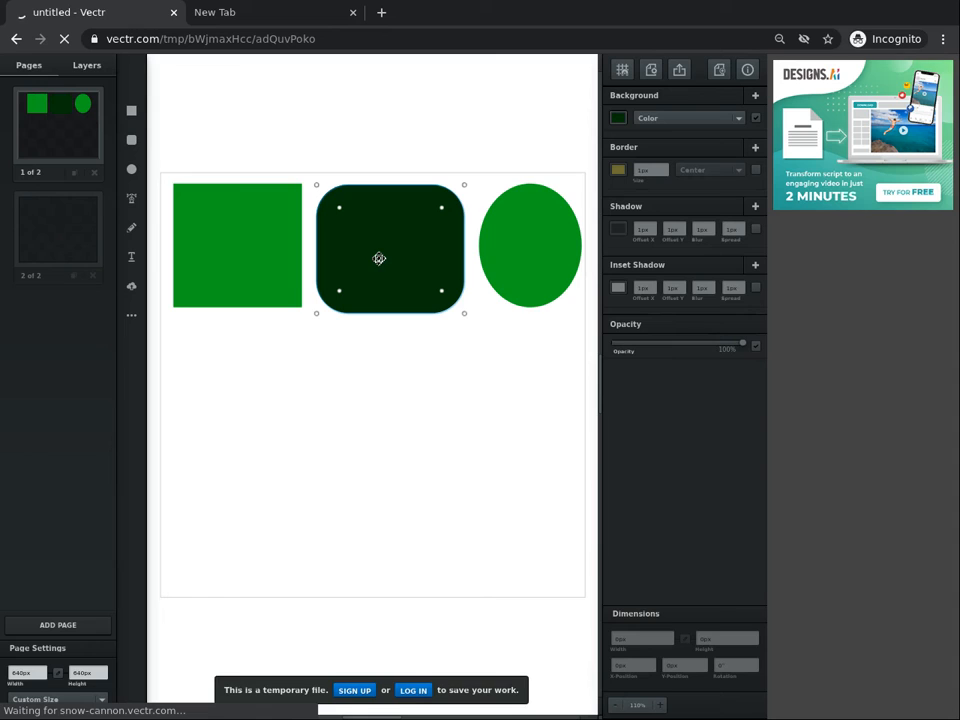
double_click(338, 208)
drag(347, 220, 452, 320)
drag(388, 251, 313, 198)
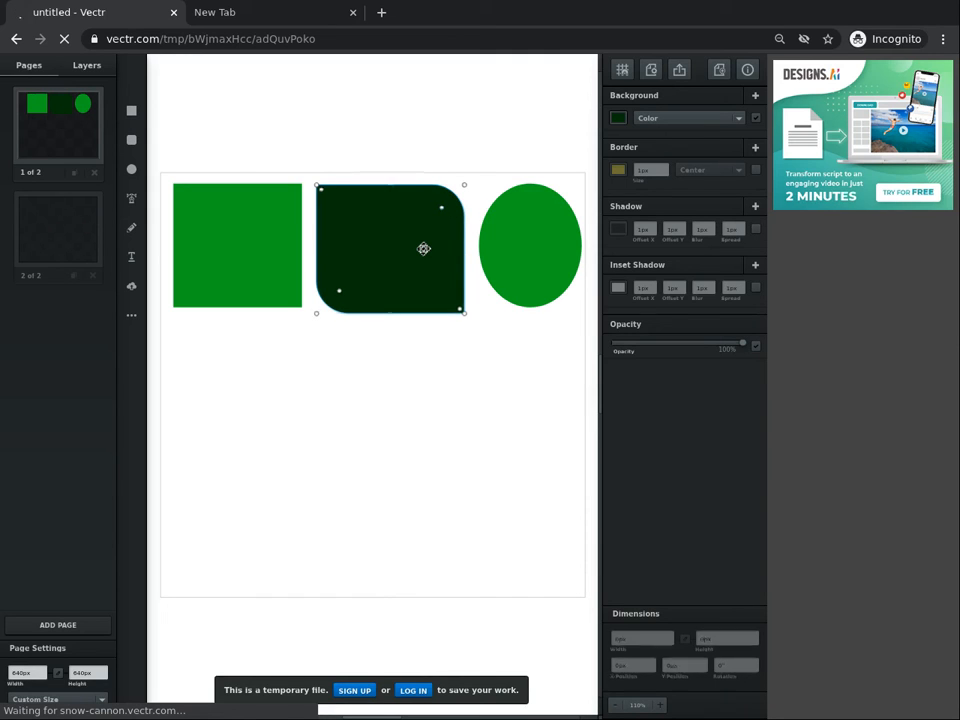
Step: Add a node to the dark green shape's top edge and pull it down into a V notch at about X 375, Y 108 px
double_click(423, 249)
double_click(429, 208)
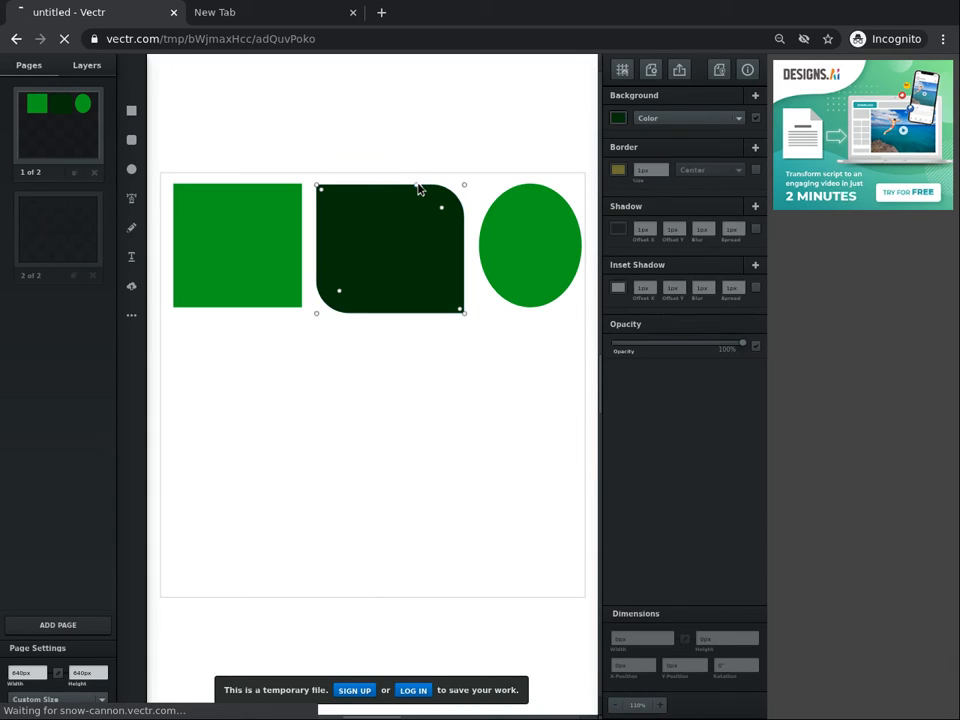
click(420, 190)
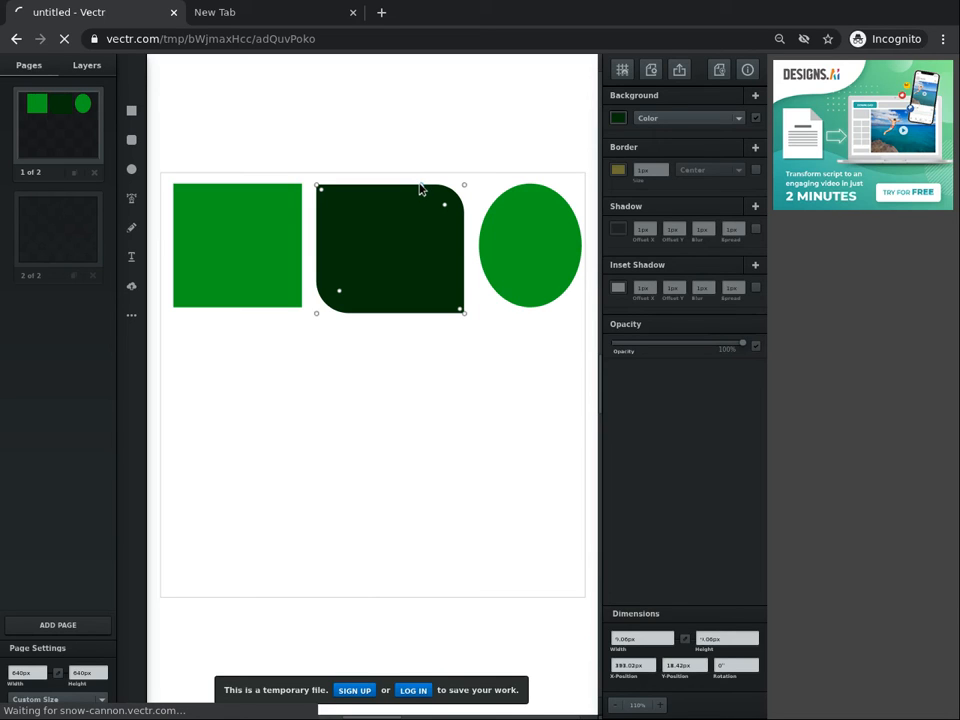
drag(420, 224, 408, 248)
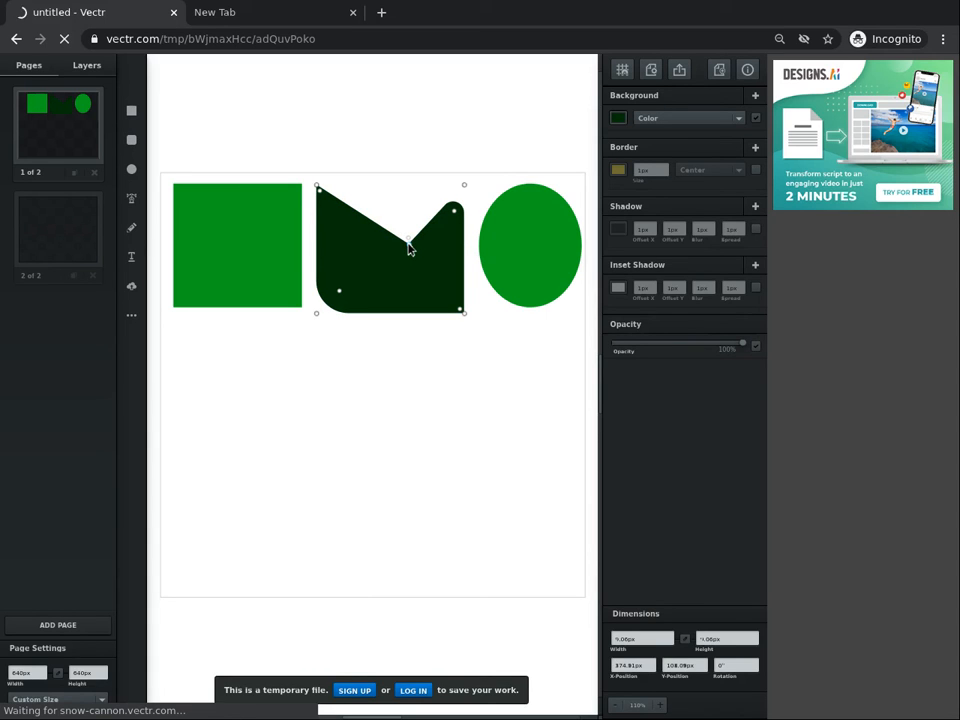
Step: Convert the dark green shape's V notch into a smooth curve and leave node editing
double_click(408, 243)
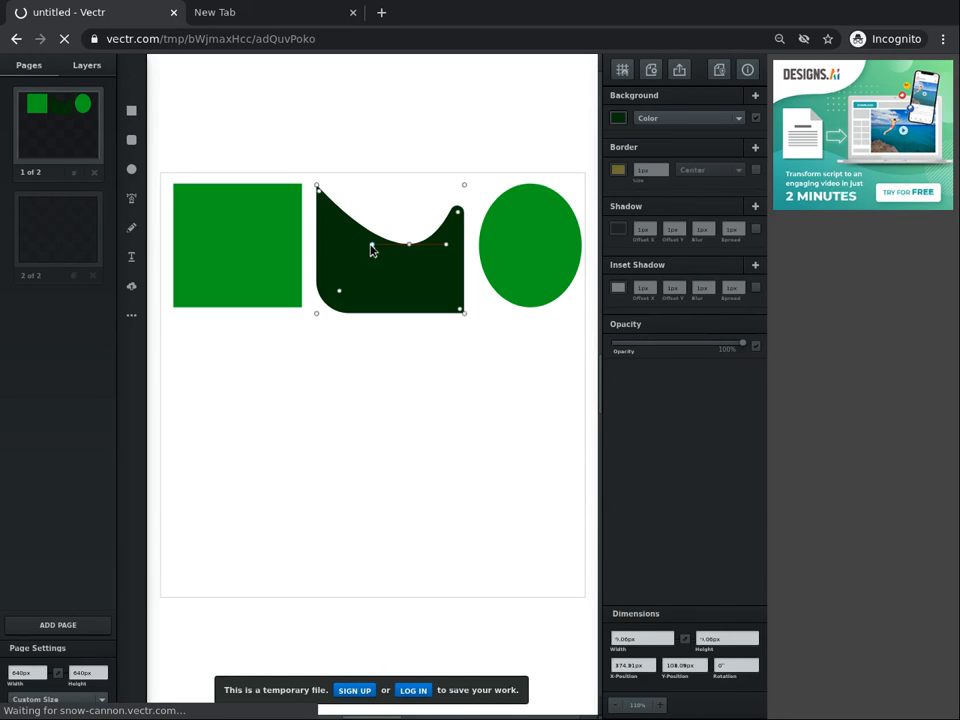
key(Escape)
double_click(403, 254)
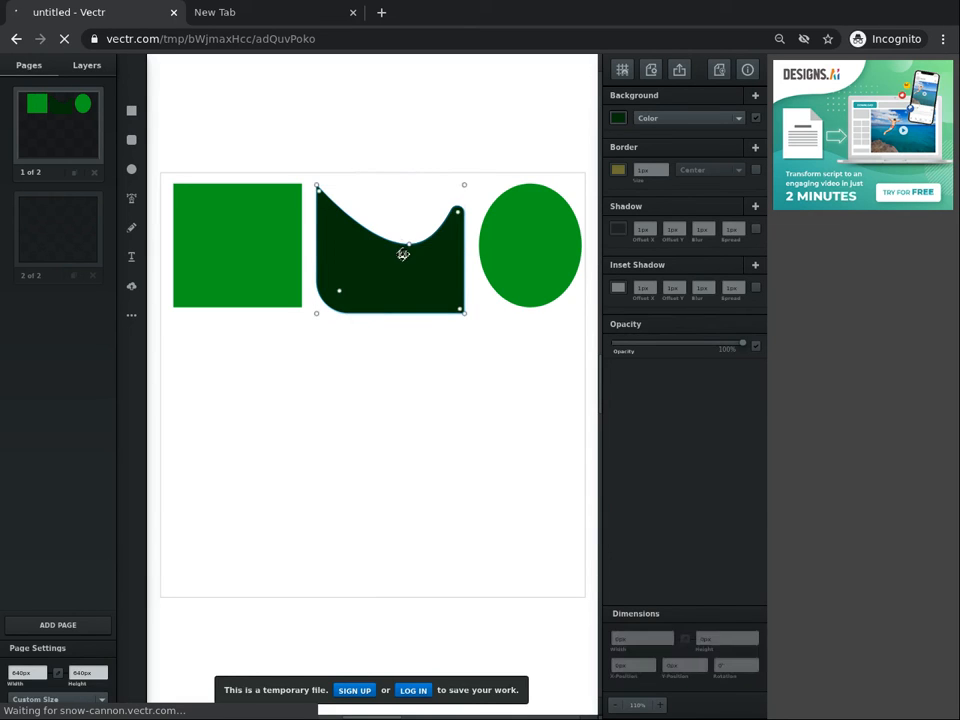
key(Escape)
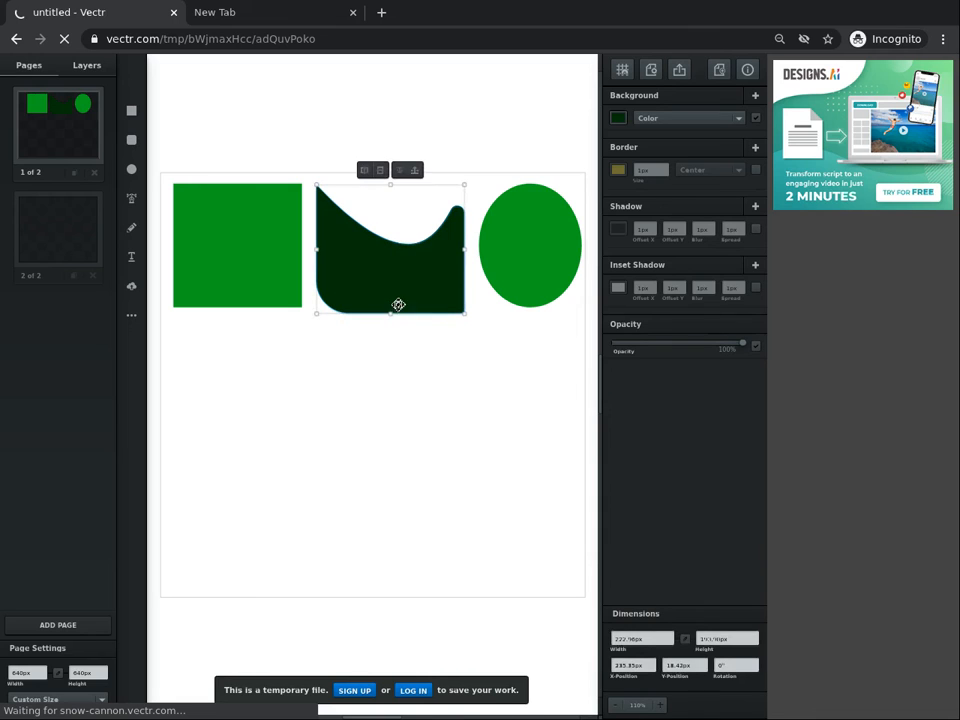
Step: Deepen the dark green shape's curved notch to about Y 142 px and adjust its left slope using handles and an added node
double_click(404, 244)
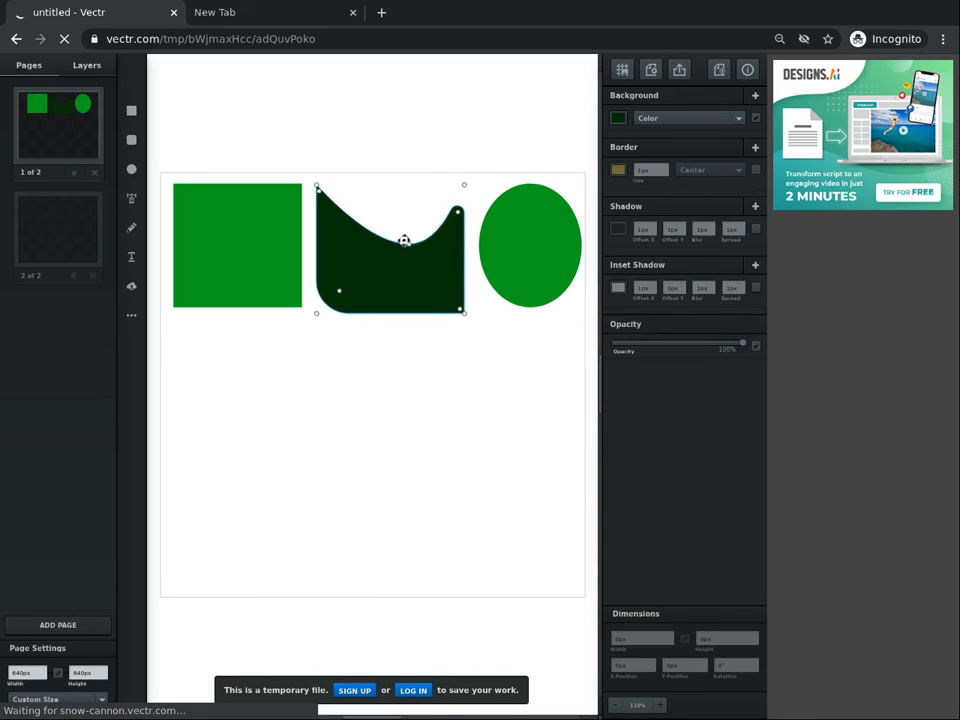
mouse_move(407, 250)
mouse_down()
mouse_move(408, 278)
mouse_move(407, 270)
mouse_up()
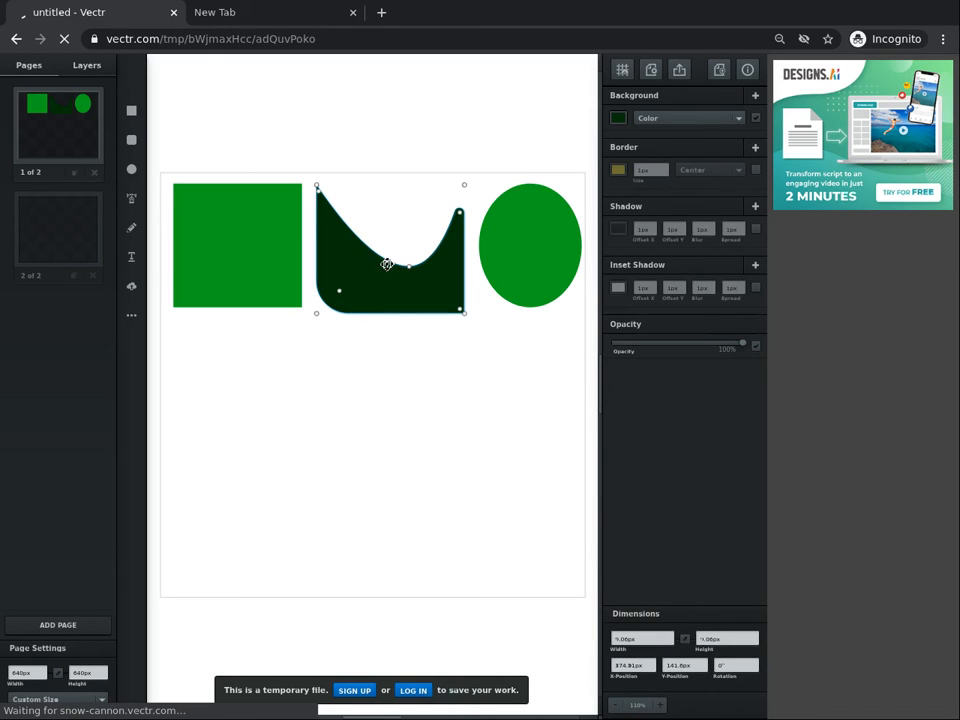
click(407, 270)
drag(366, 262, 427, 310)
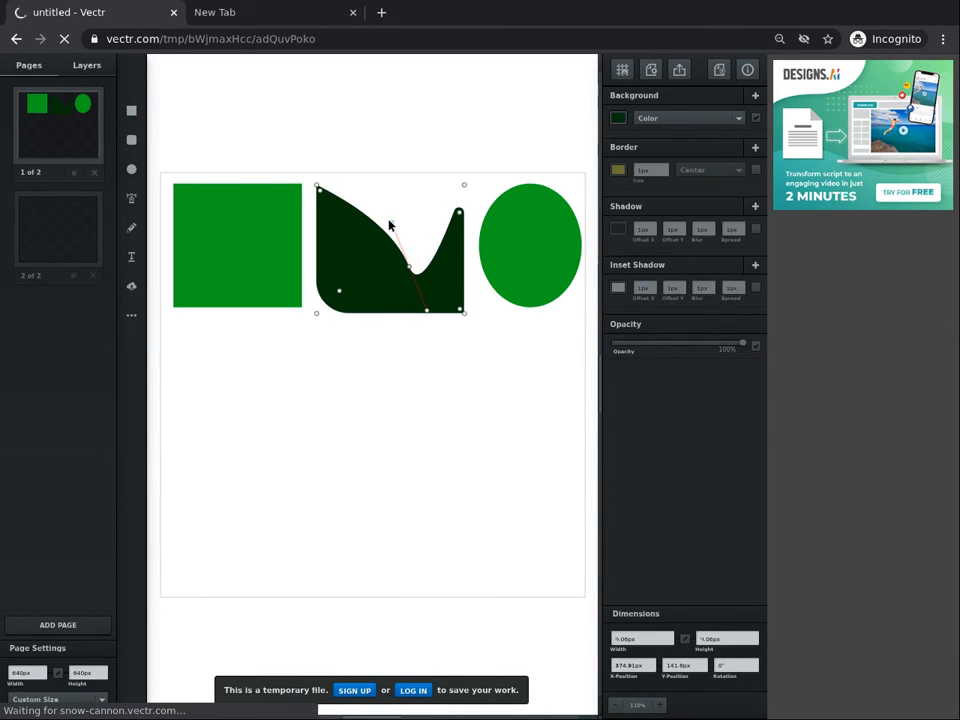
drag(389, 225, 342, 220)
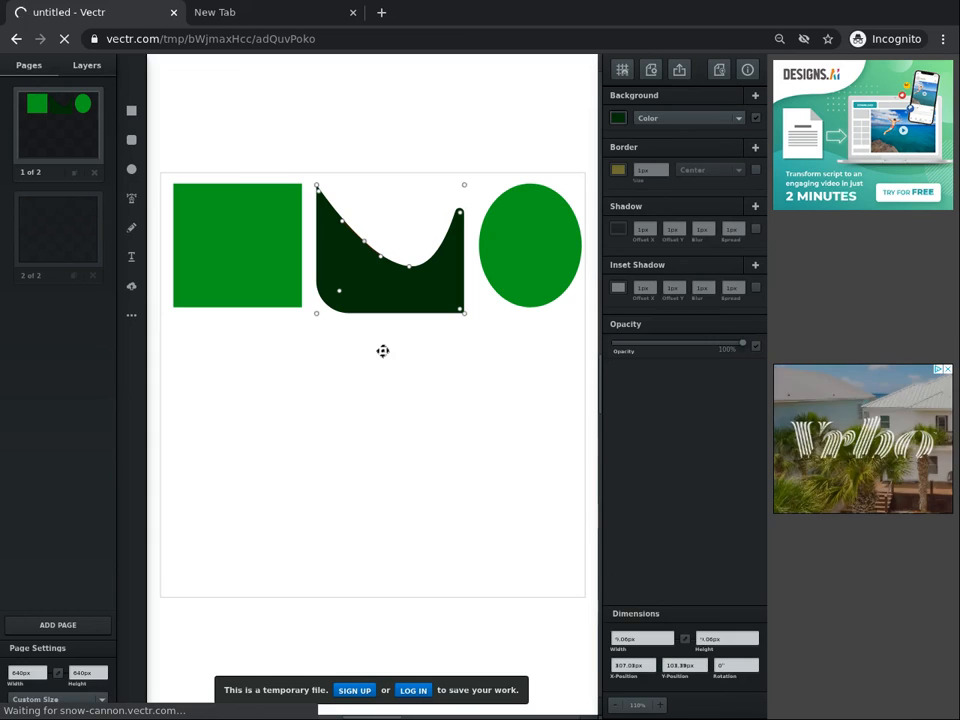
key(Escape)
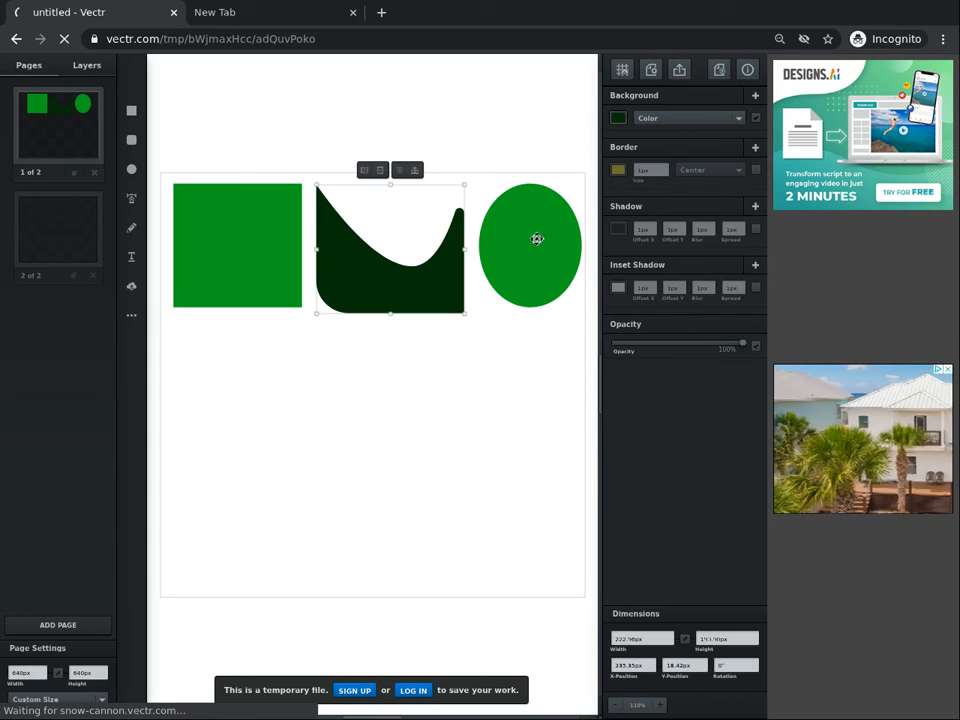
Step: Add a node on the ellipse's upper-right edge and pull it inward to about X 525, Y 161 px
click(537, 239)
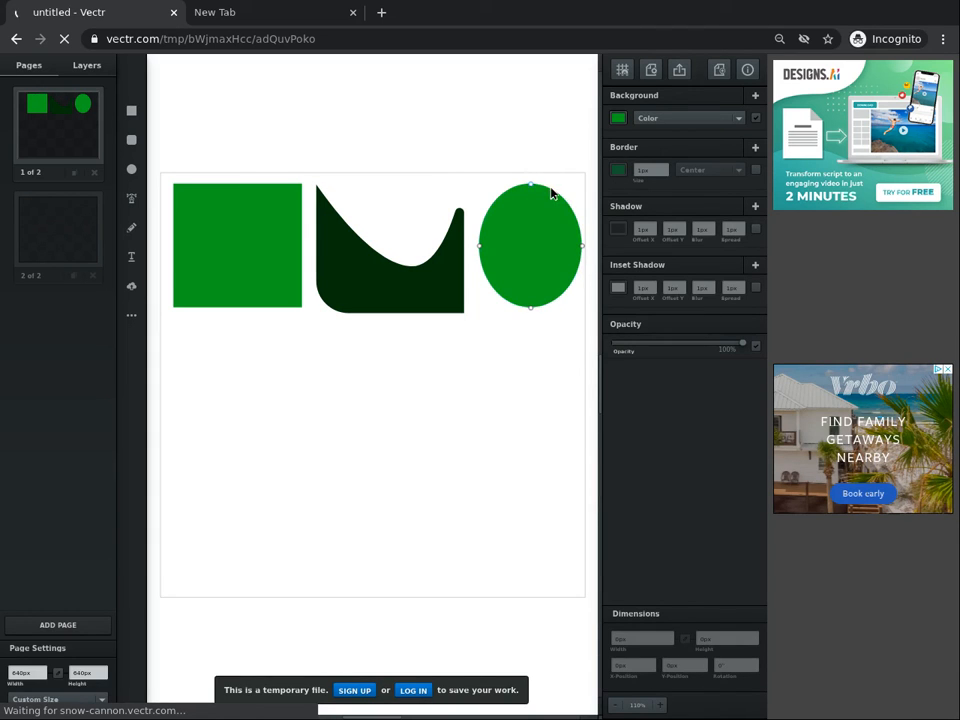
click(566, 207)
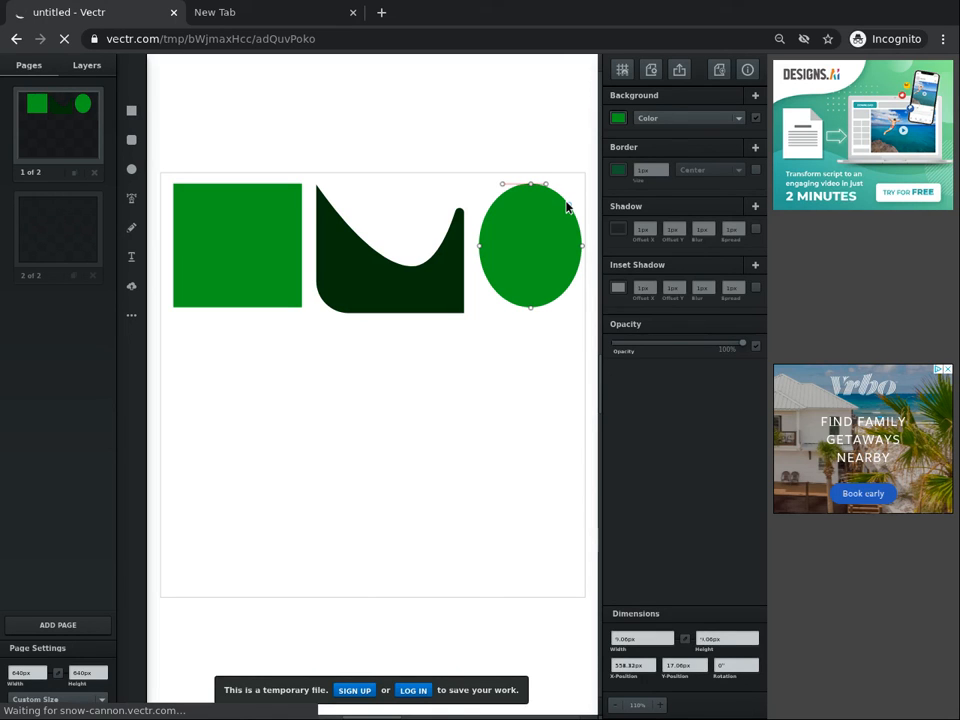
drag(547, 228, 509, 279)
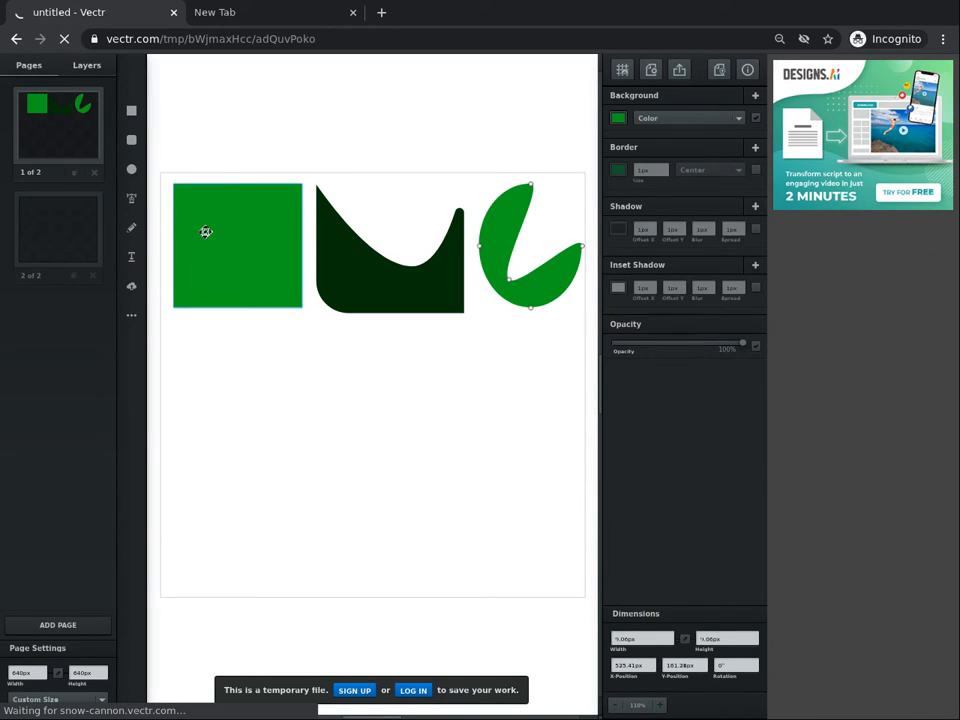
Step: Add two nodes to the square's top edge and pull a new bottom-edge node down into a point at about X 120, Y 204 px
click(205, 232)
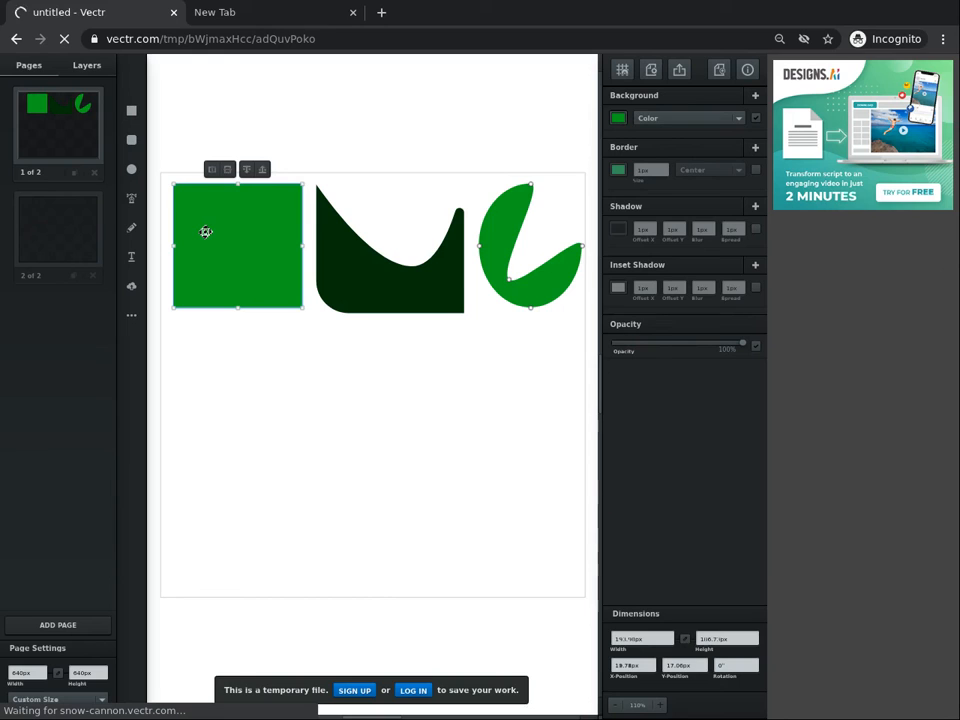
double_click(205, 232)
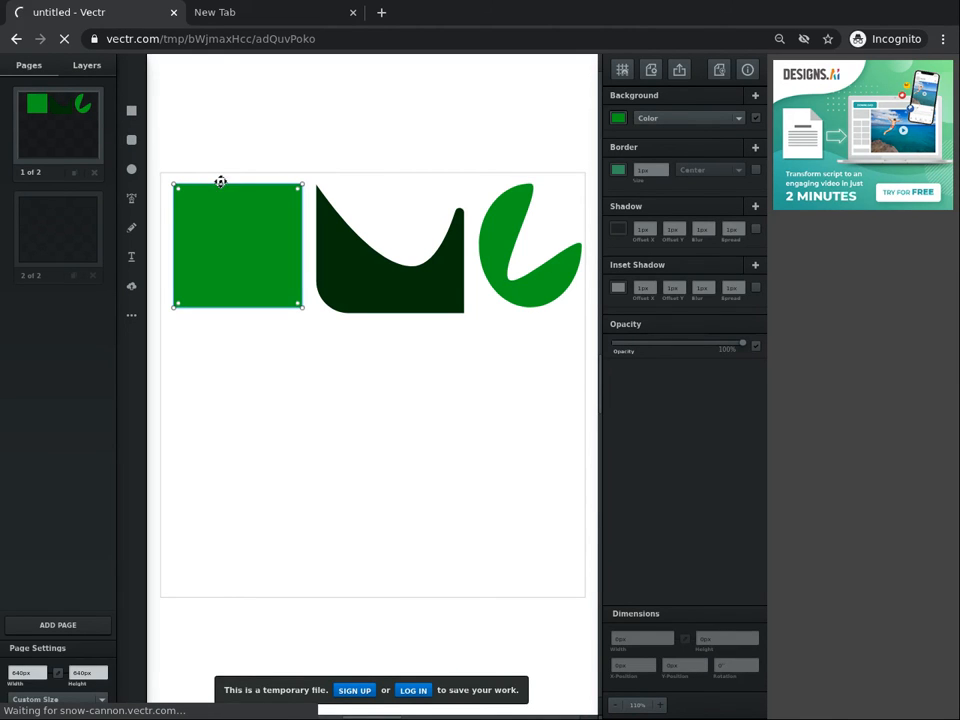
click(219, 186)
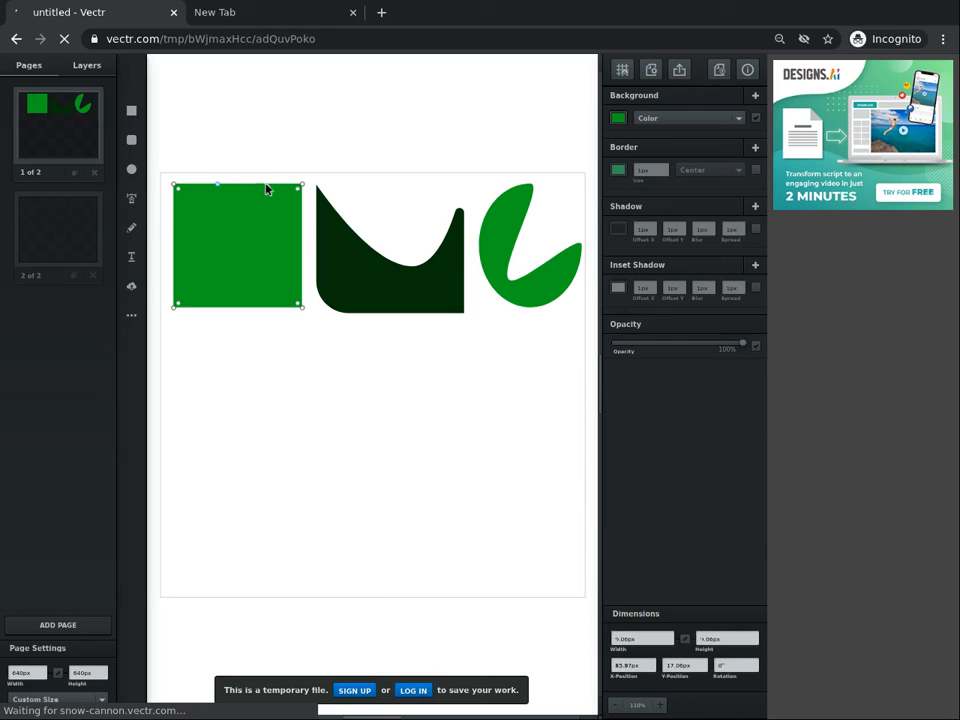
click(268, 186)
click(240, 307)
drag(239, 309, 236, 375)
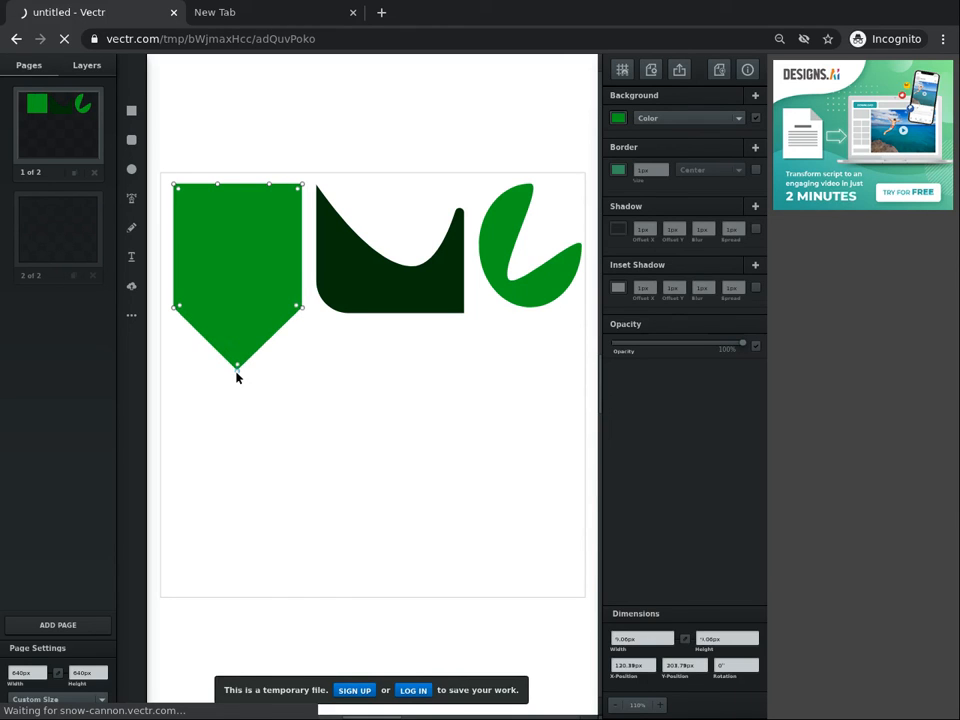
Step: Form two notches in the former square's top edge, at about X 86, Y 121 px and, using a new node, X 193, Y 129 px
click(216, 187)
drag(215, 189, 216, 256)
click(273, 184)
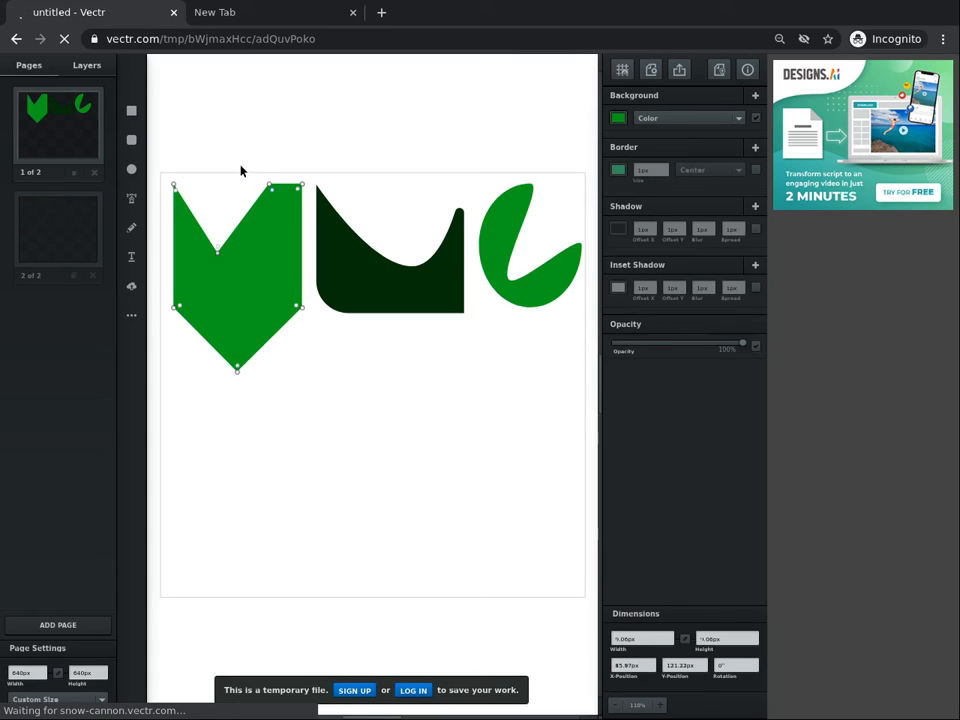
drag(261, 288, 261, 295)
drag(252, 247, 232, 183)
click(286, 186)
drag(288, 228, 288, 258)
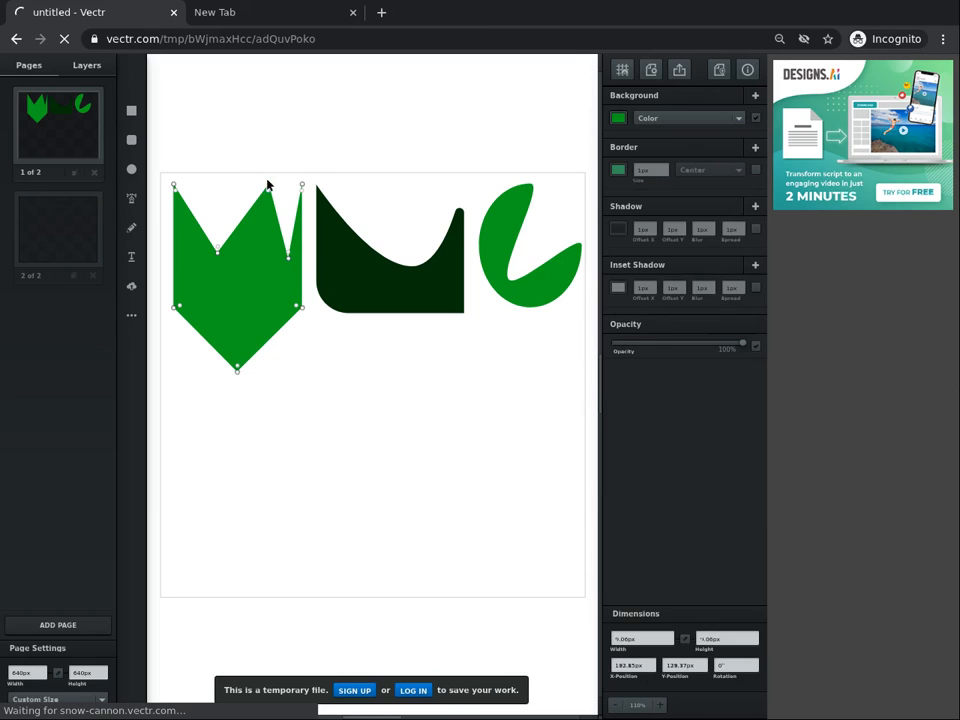
Step: Round the middle peak between the former square's two notches into a wide arc and leave node editing
click(268, 187)
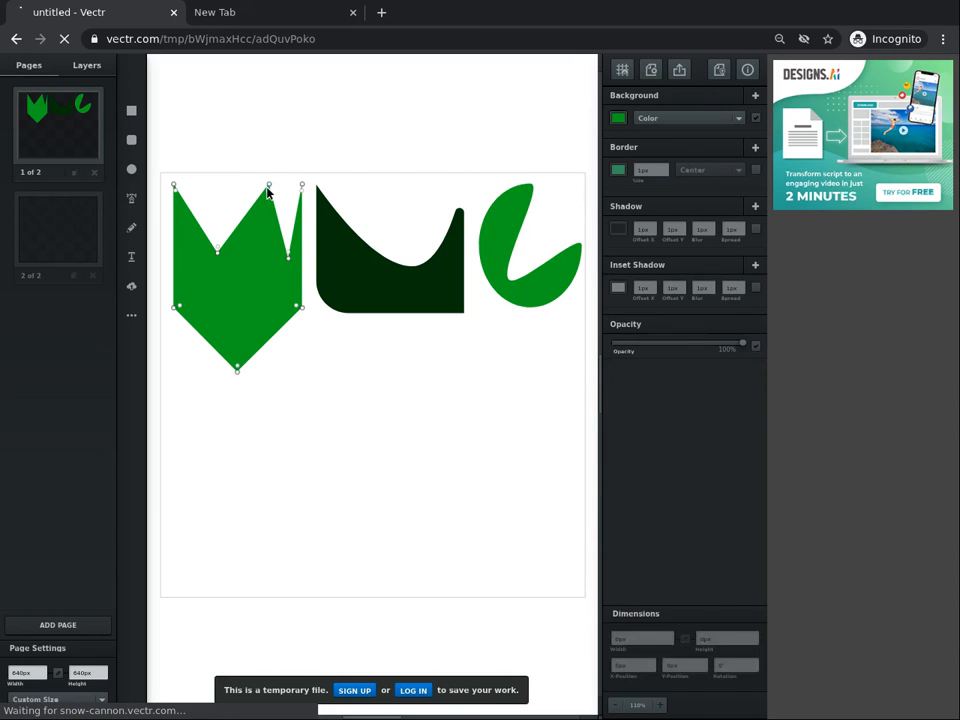
drag(265, 263, 253, 250)
click(255, 259)
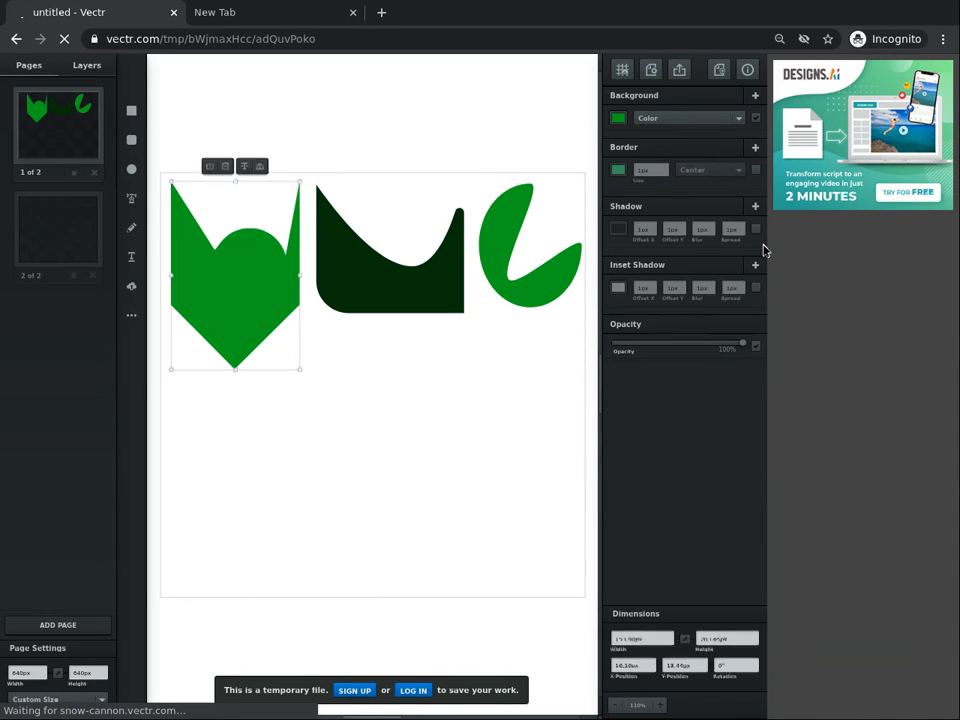